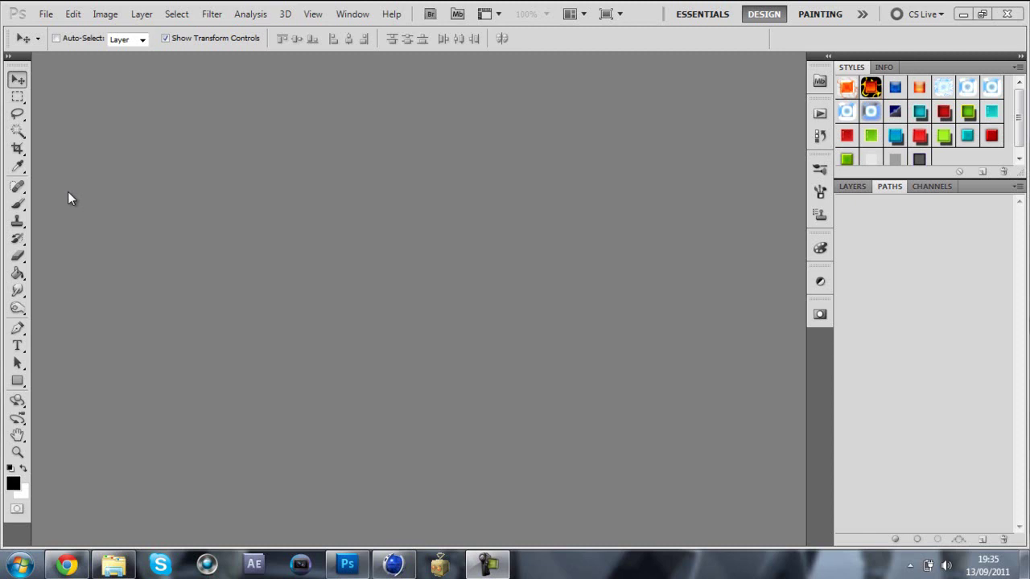
Create a new 500 × 500 pixel RGB document at 72 pixels/inch with a transparent background.
left_click(46, 14)
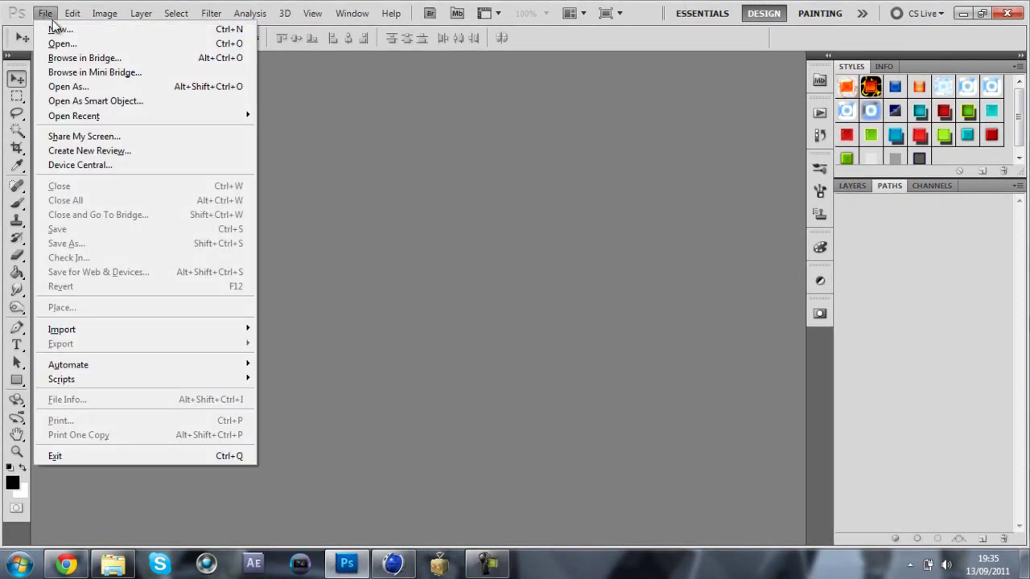
left_click(58, 28)
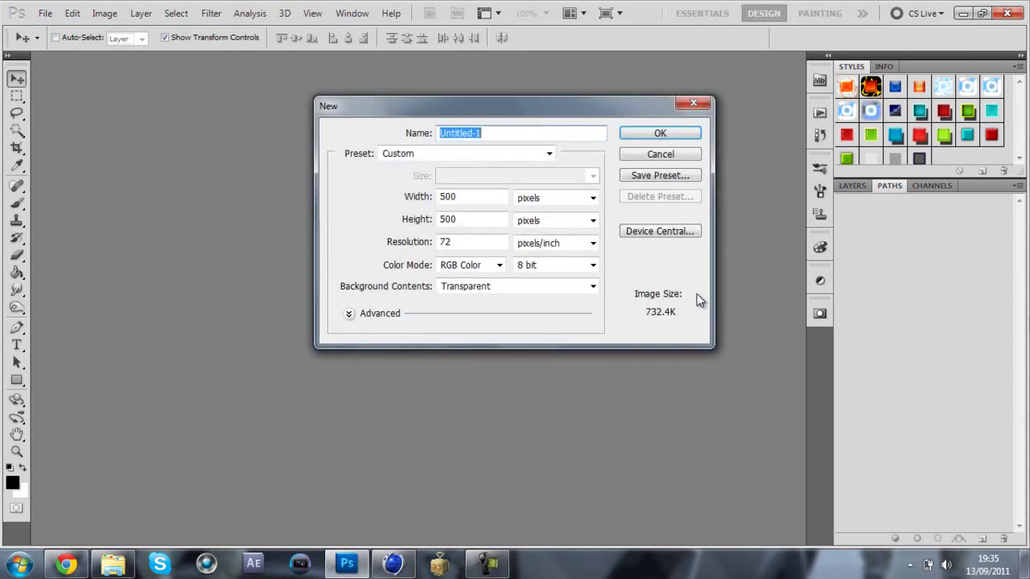
left_click(662, 137)
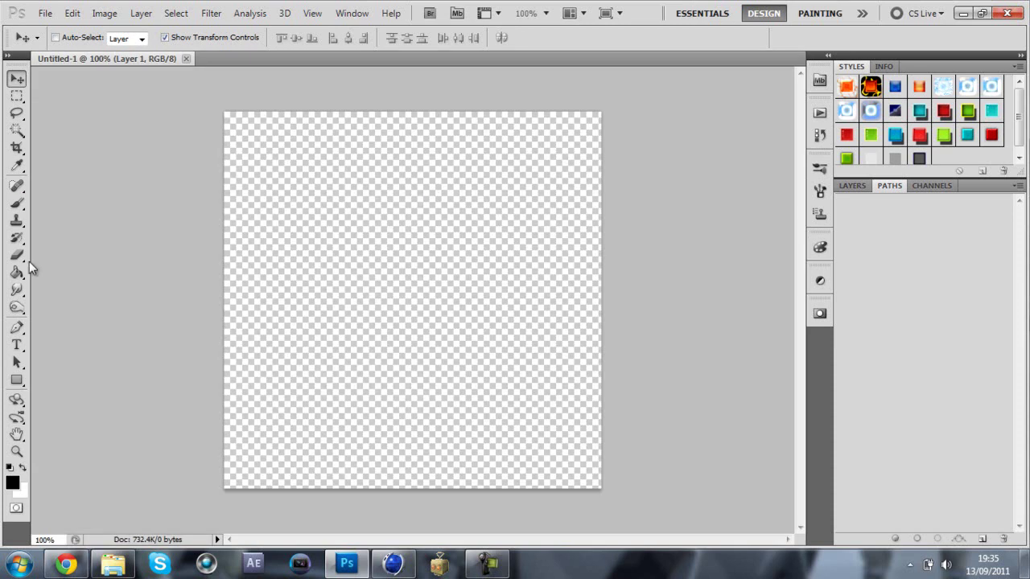
Draw the short base and the slightly curved right edge of an upright arrow's shaft as a Pen tool path.
left_click(17, 329)
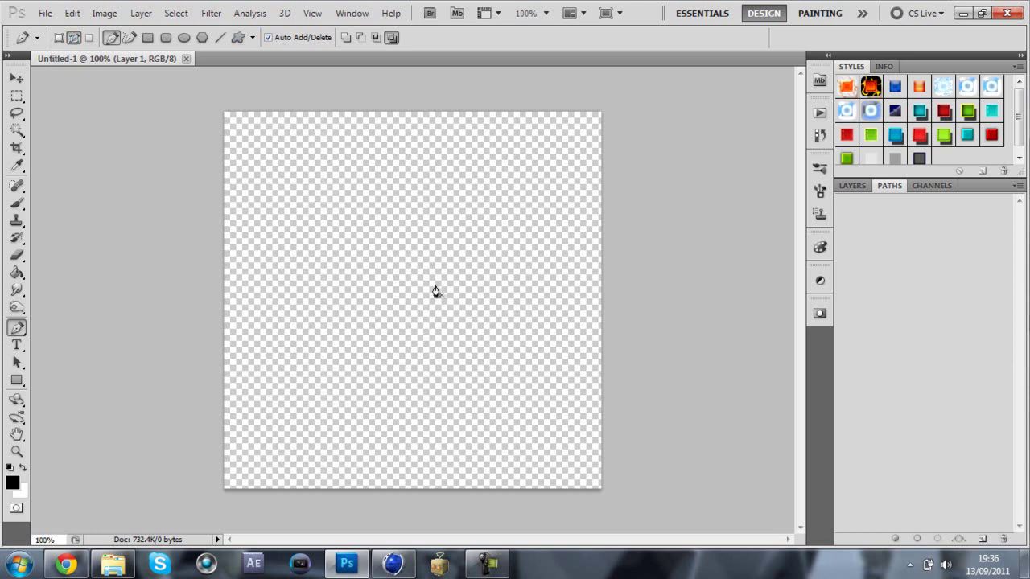
left_click(843, 186)
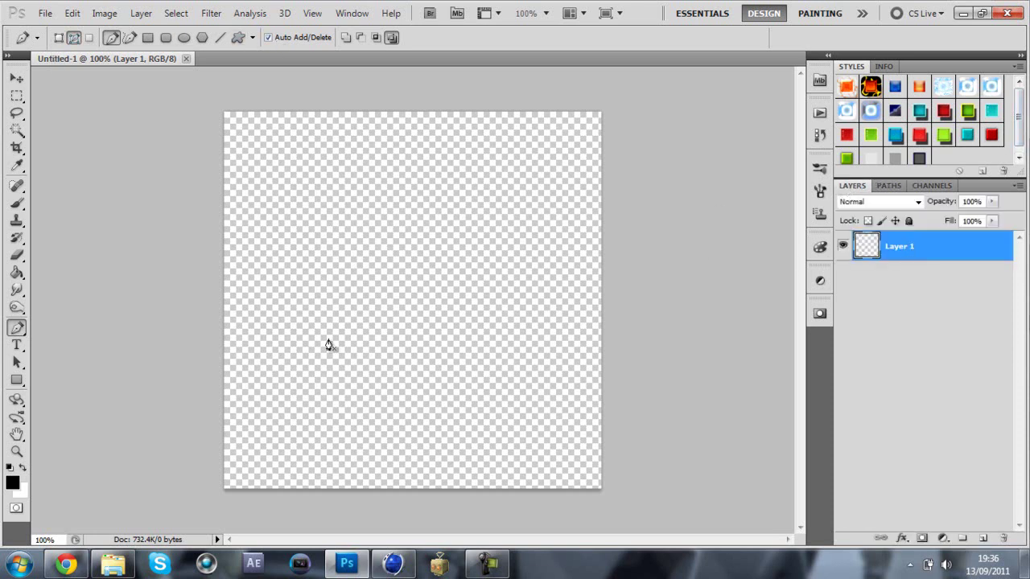
left_click(354, 315)
left_click(367, 314)
left_click(368, 251)
left_click(369, 249)
left_click_drag(369, 249, 376, 244)
left_click(369, 249)
Continue the path along the right underside of the arrowhead and curve it up to the tip.
left_click(383, 250)
key("ctrl+z")
left_click(387, 249)
left_click(360, 217)
left_click_drag(360, 218, 354, 218)
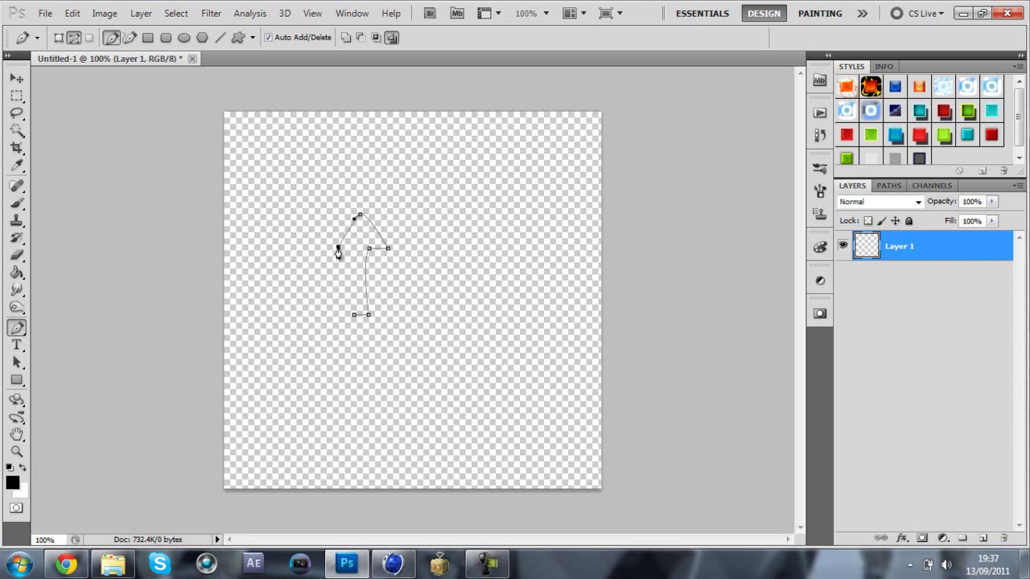
Complete the arrowhead's left side and close the path at the shaft's base with a curved left edge.
left_click_drag(339, 246, 344, 253)
key("ctrl+alt+z")
left_click(338, 248)
left_click_drag(341, 248, 352, 248, "alt")
left_click(354, 317)
left_click_drag(355, 315, 364, 348)
Export the arrow's Work Path to an Illustrator file.
left_click(889, 186)
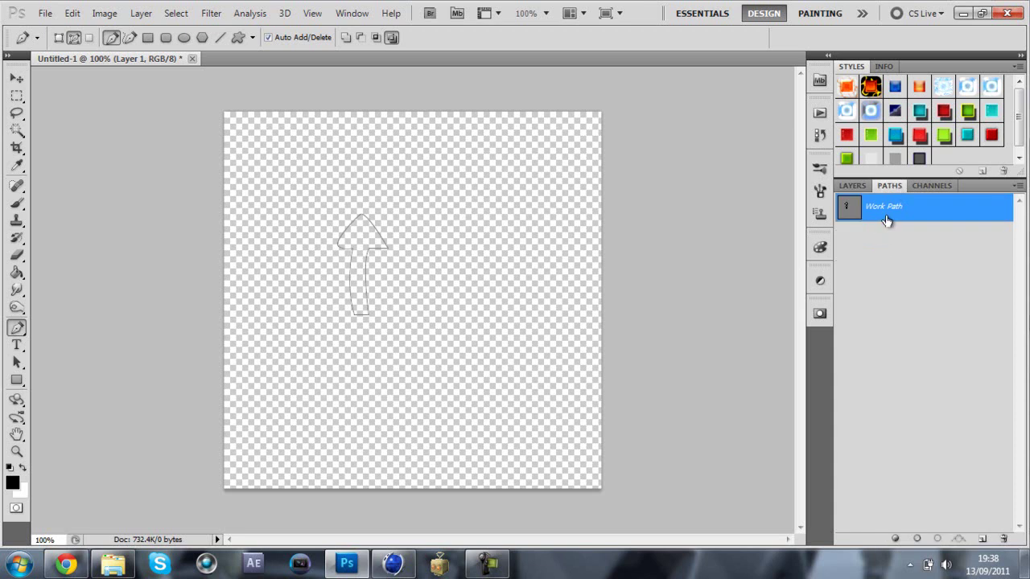
left_click(32, 12)
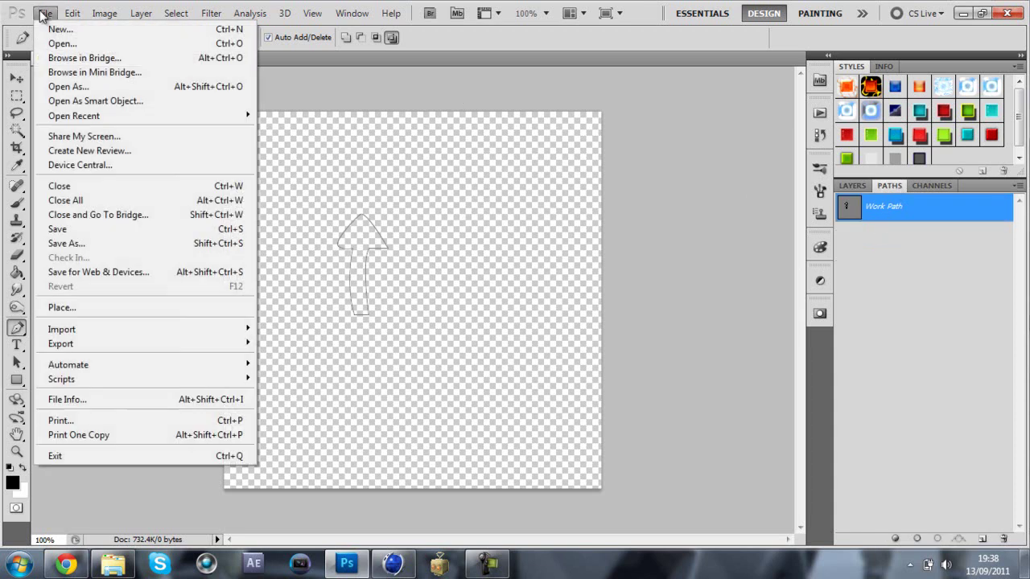
mouse_move(86, 344)
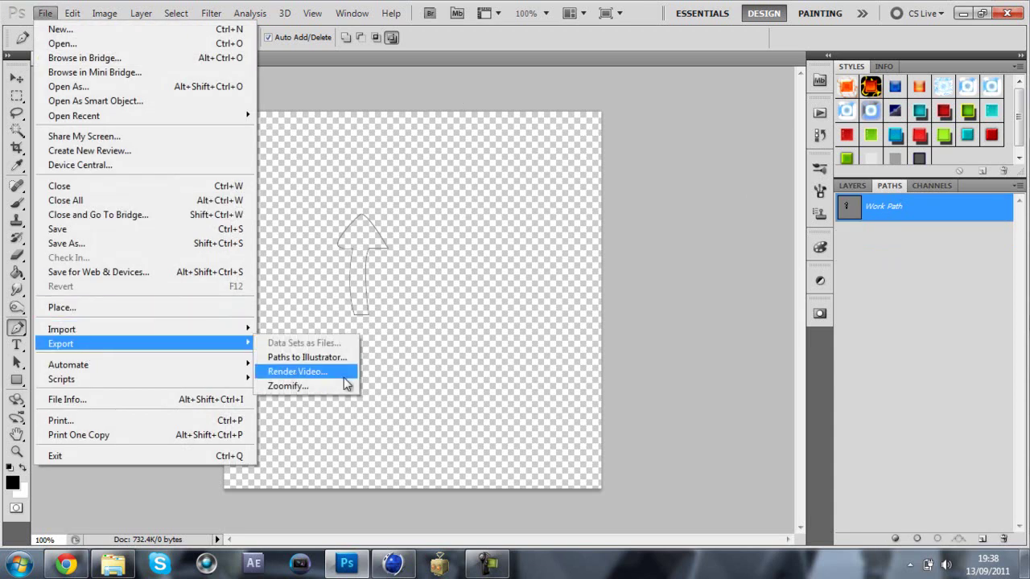
left_click(345, 360)
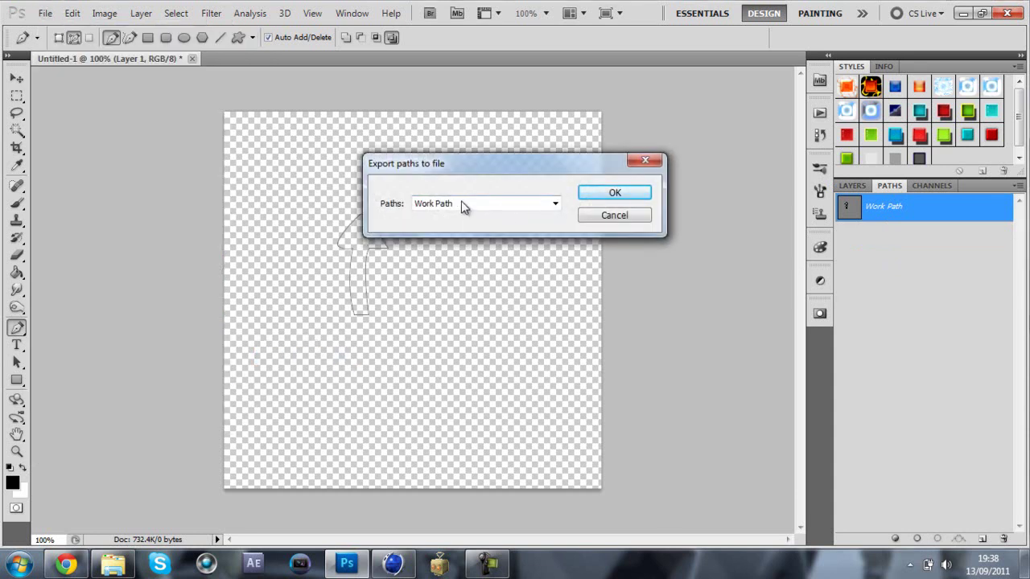
left_click(613, 196)
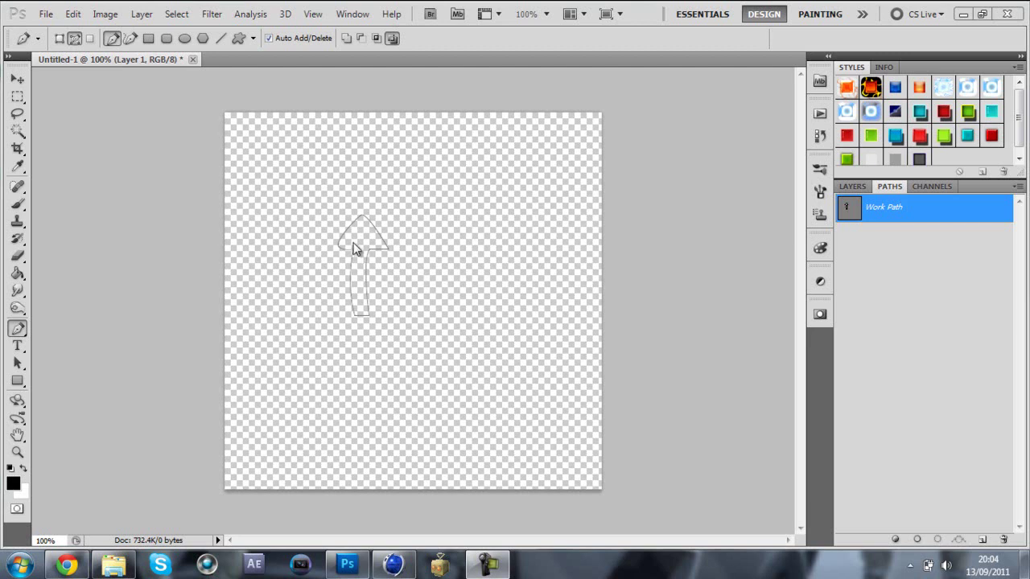
Switch to Cinema 4D and set the render output to the 800 x 600 screen preset.
key("alt+Tab")
key("alt+Tab")
key("alt+Tab")
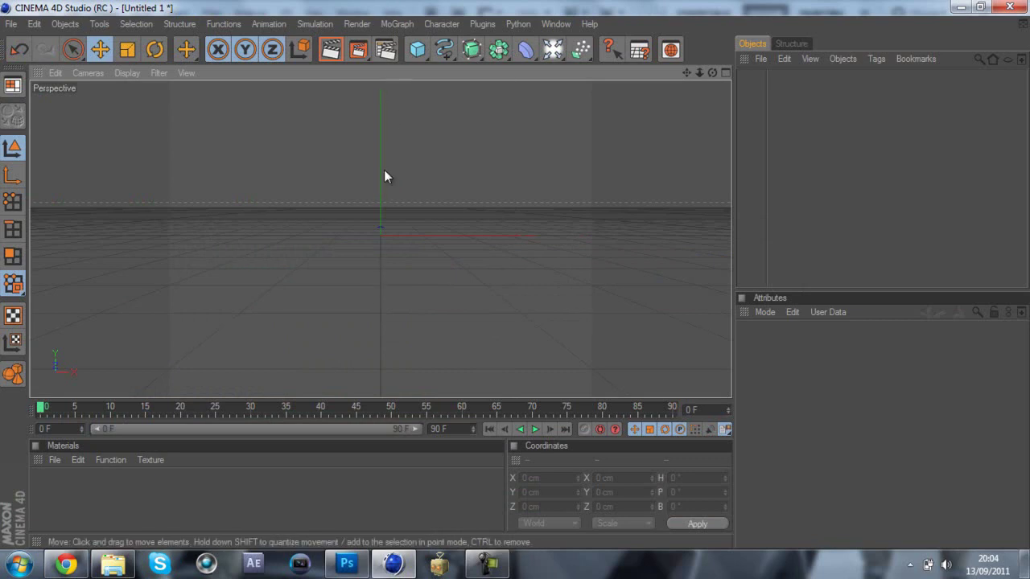
left_click(383, 51)
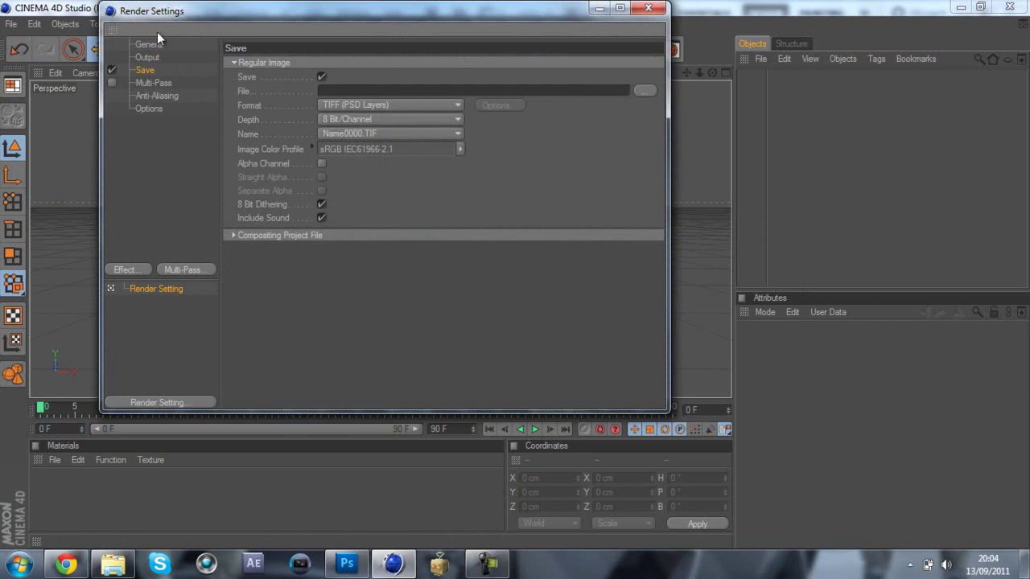
left_click(148, 58)
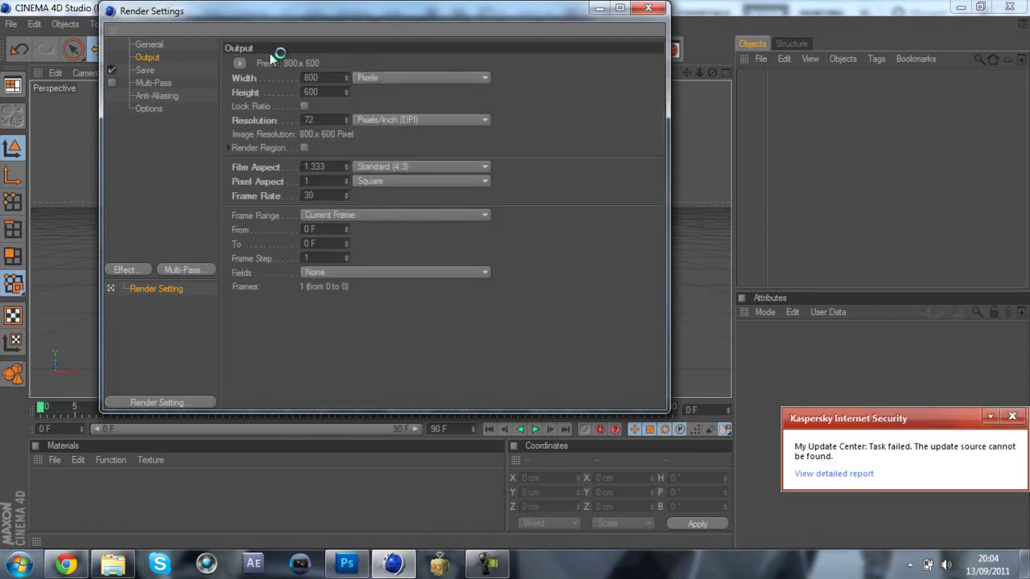
left_click(241, 63)
mouse_move(283, 84)
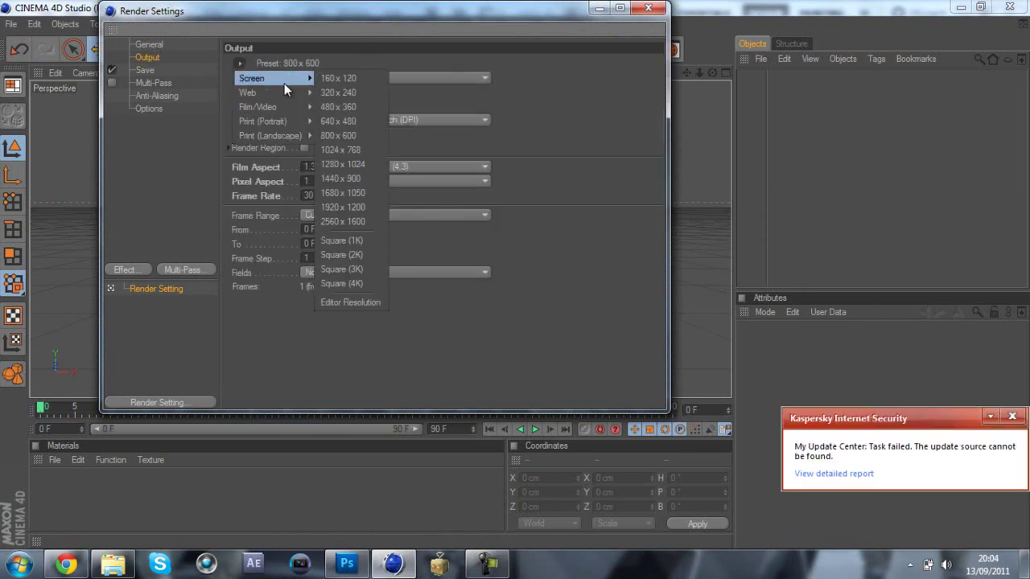
left_click(349, 137)
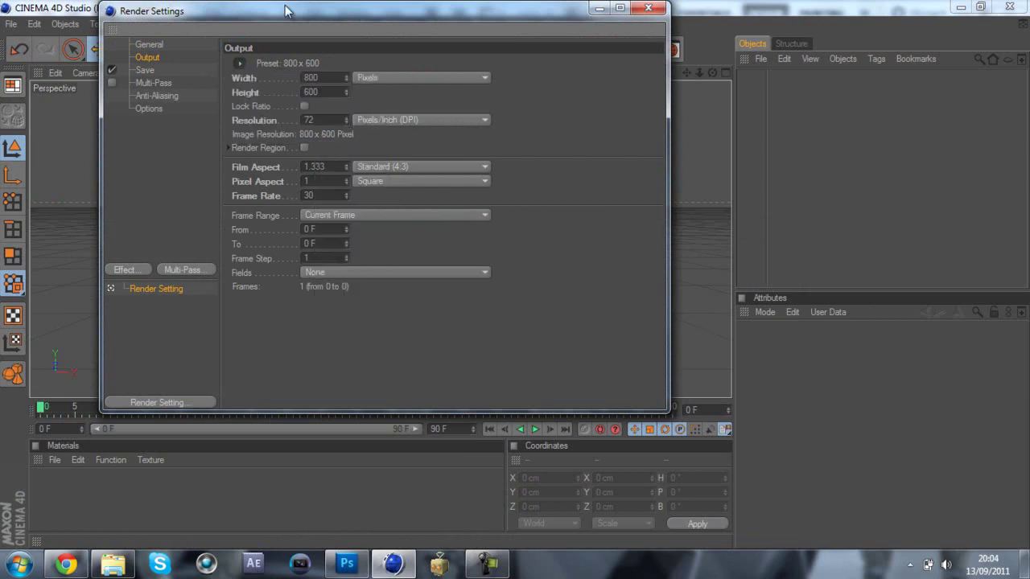
left_click(238, 63)
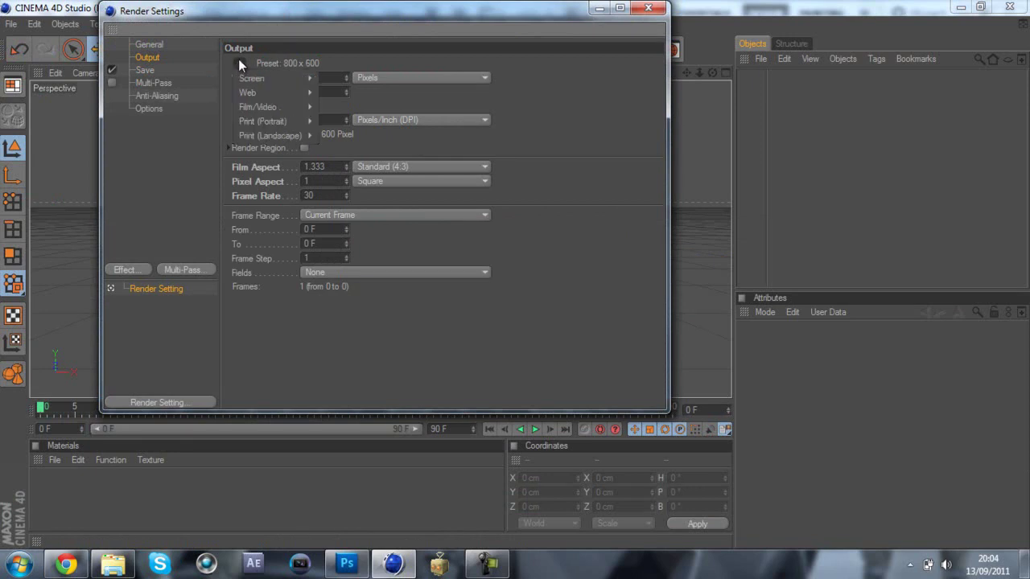
left_click(239, 66)
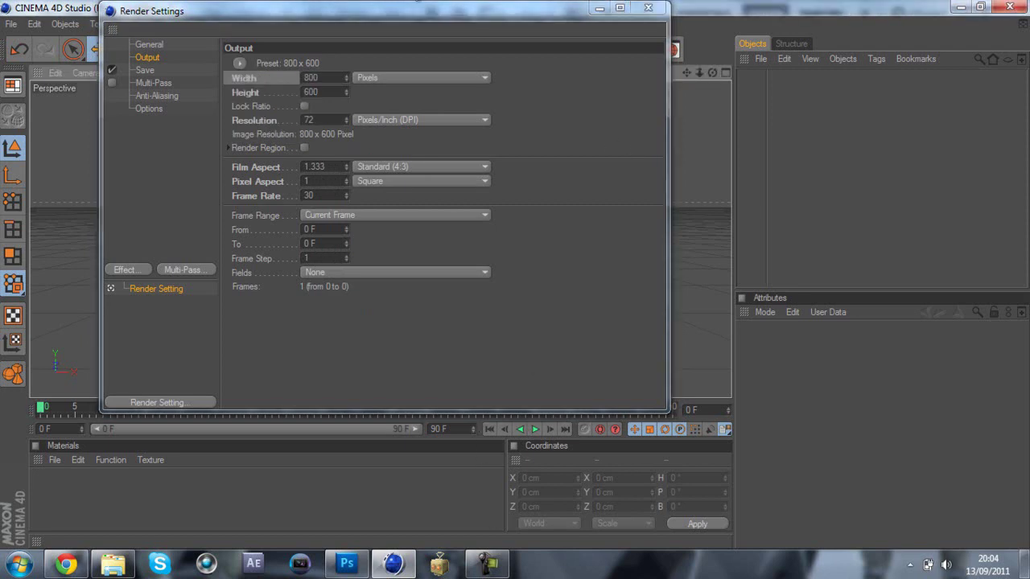
Set the render's save format to PNG and enable the Alpha Channel.
left_click(143, 71)
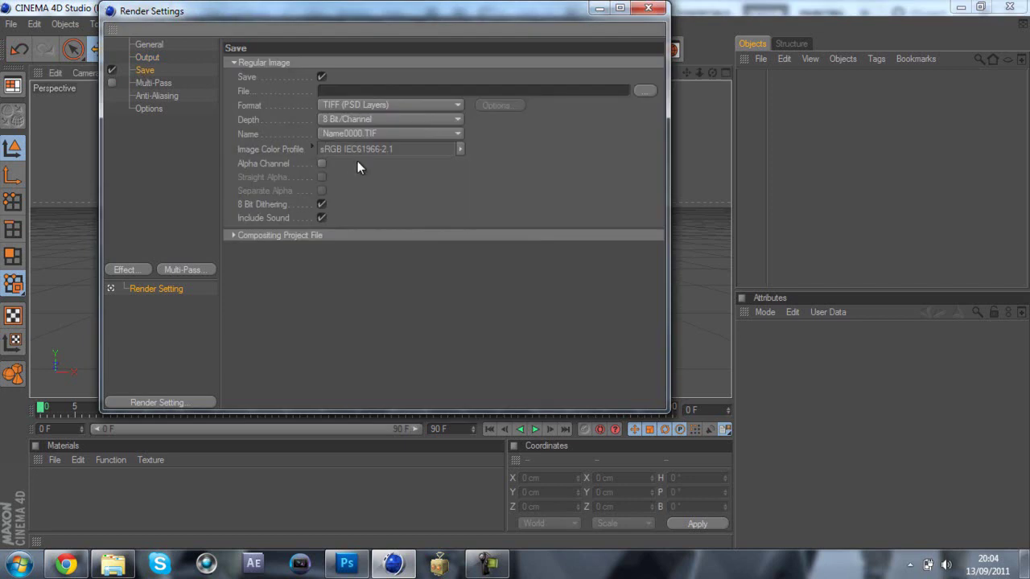
left_click(341, 107)
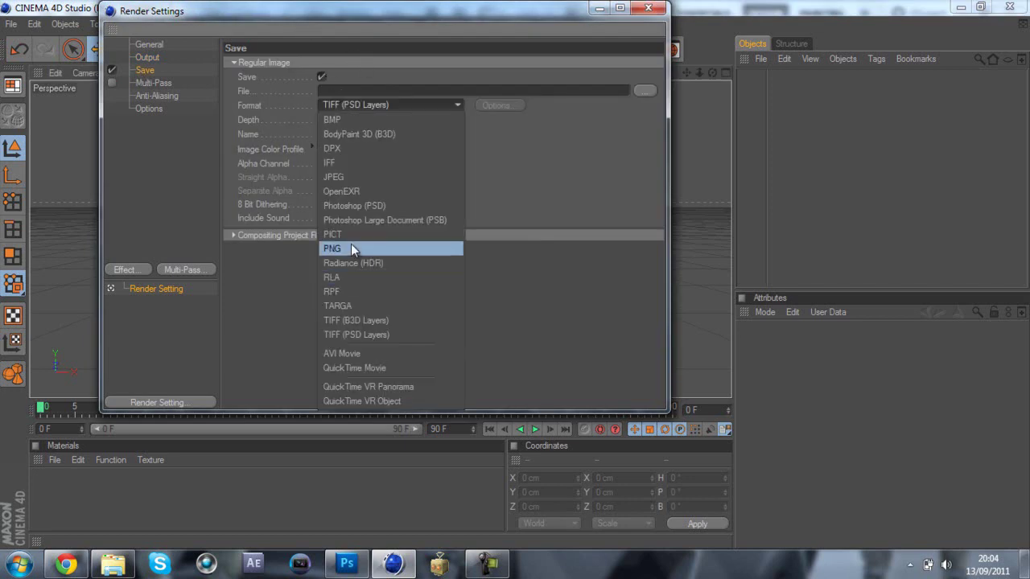
left_click(351, 248)
left_click(321, 164)
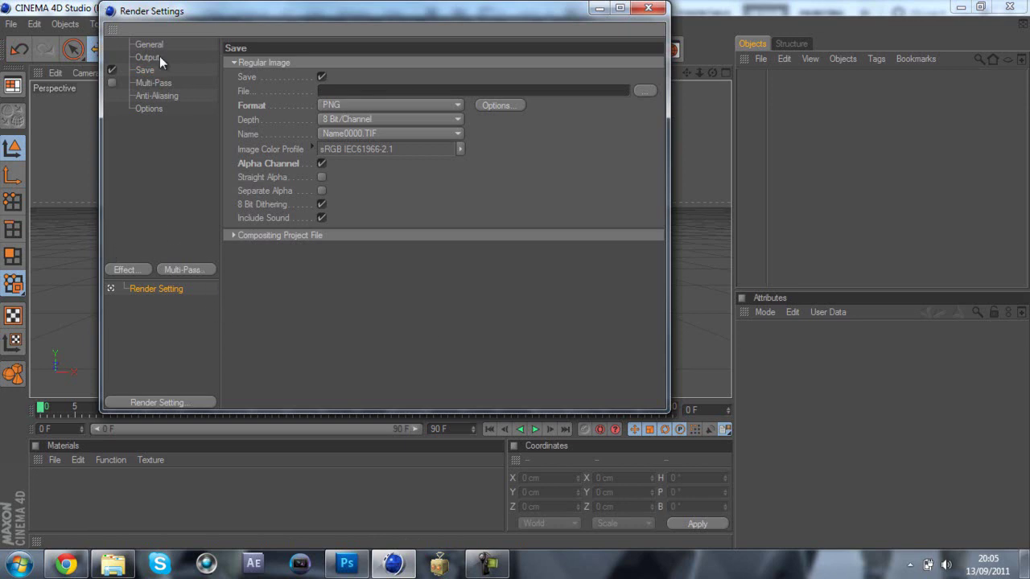
Add the Ambient Occlusion and Global Illumination effects to the render settings.
left_click(136, 271)
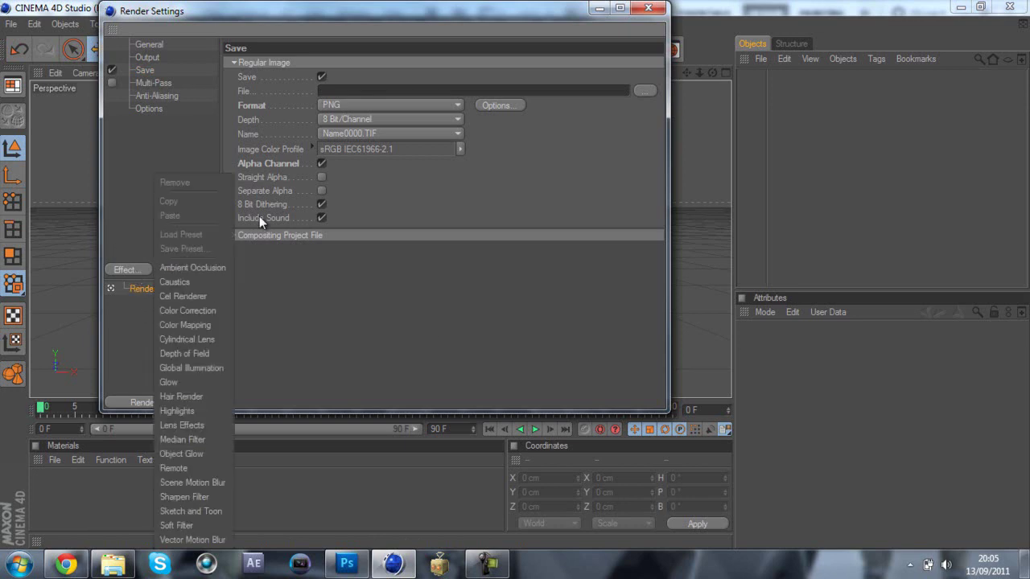
left_click(194, 267)
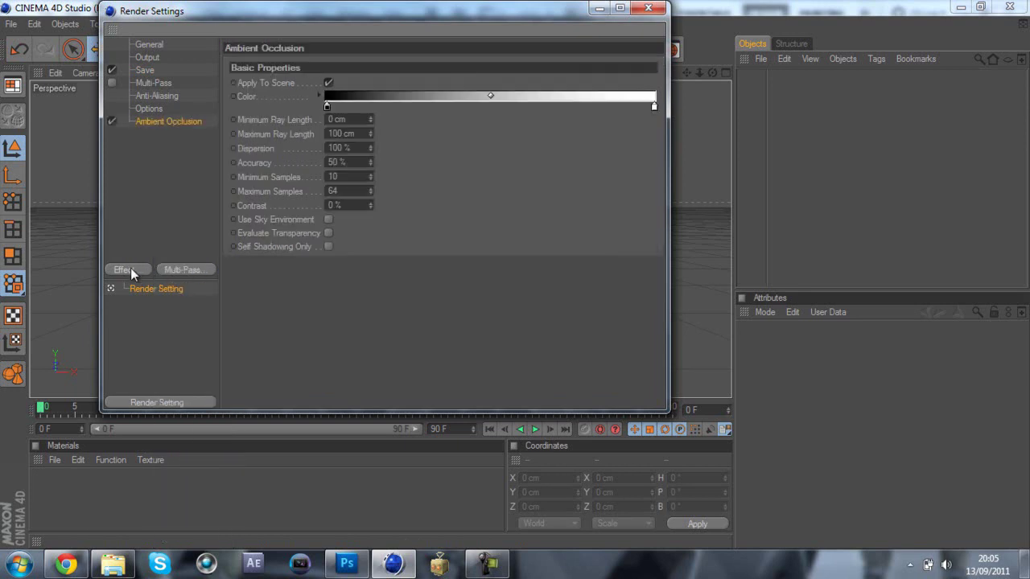
left_click(131, 269)
left_click(201, 367)
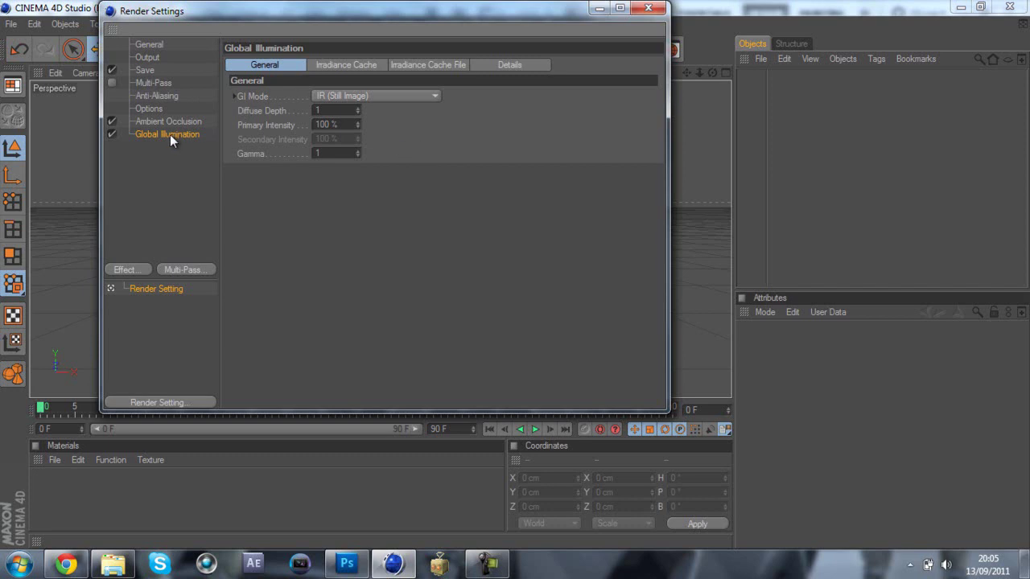
Set the Global Illumination mode to IR + QMC (Still Image), keeping the current Windows color scheme, and close the render settings.
left_click(349, 95)
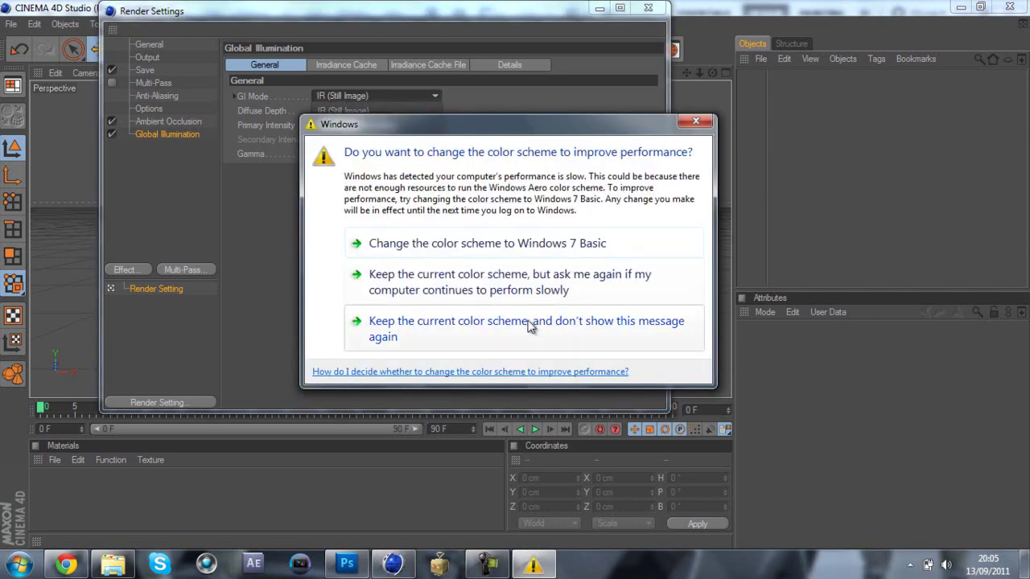
left_click(515, 328)
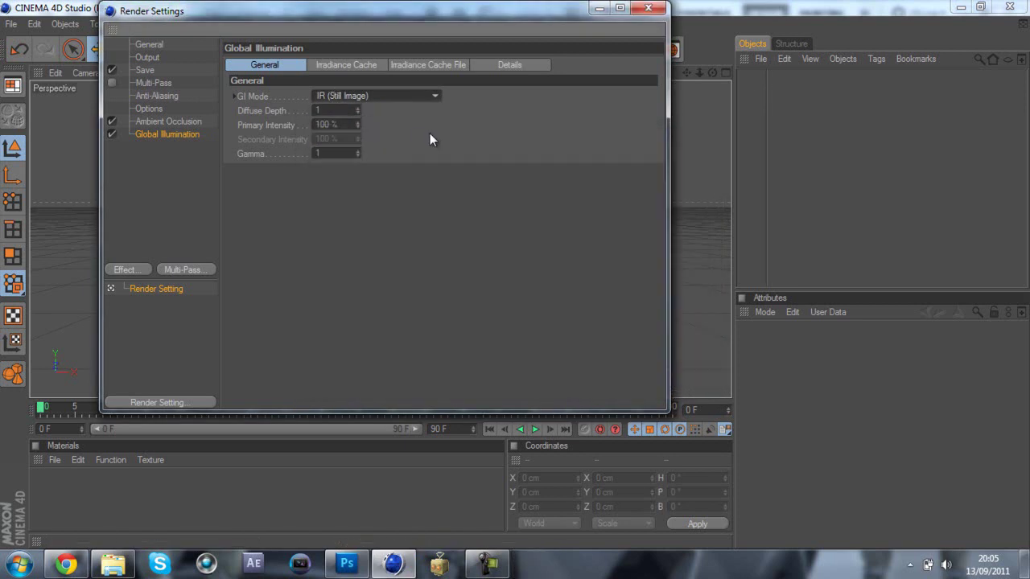
left_click(430, 95)
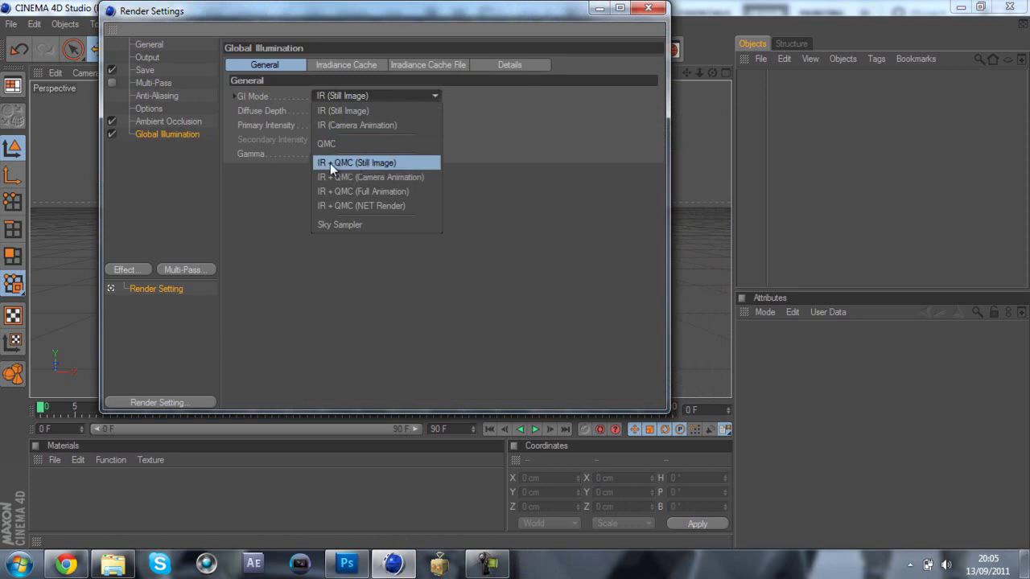
left_click(375, 163)
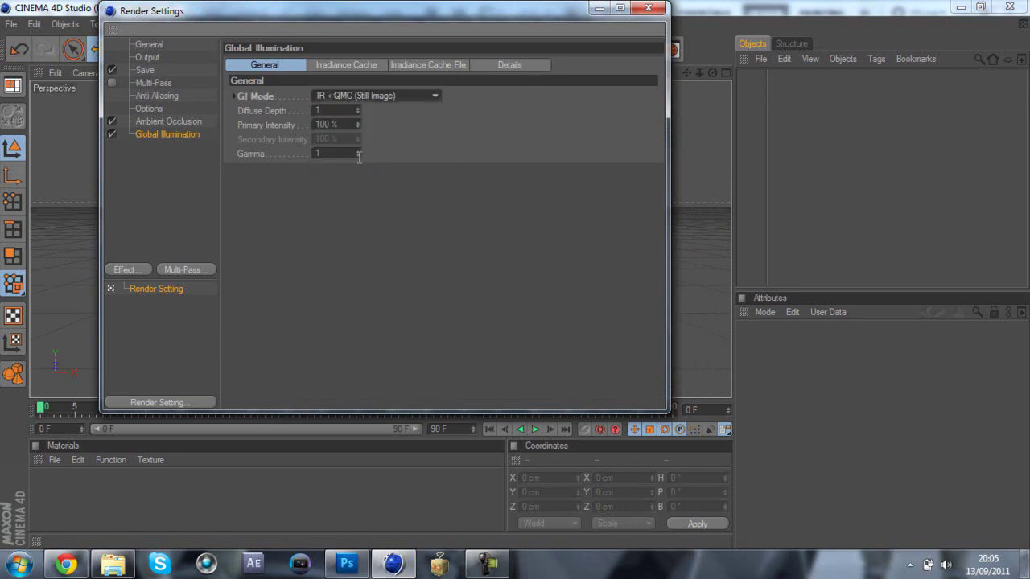
left_click(163, 122)
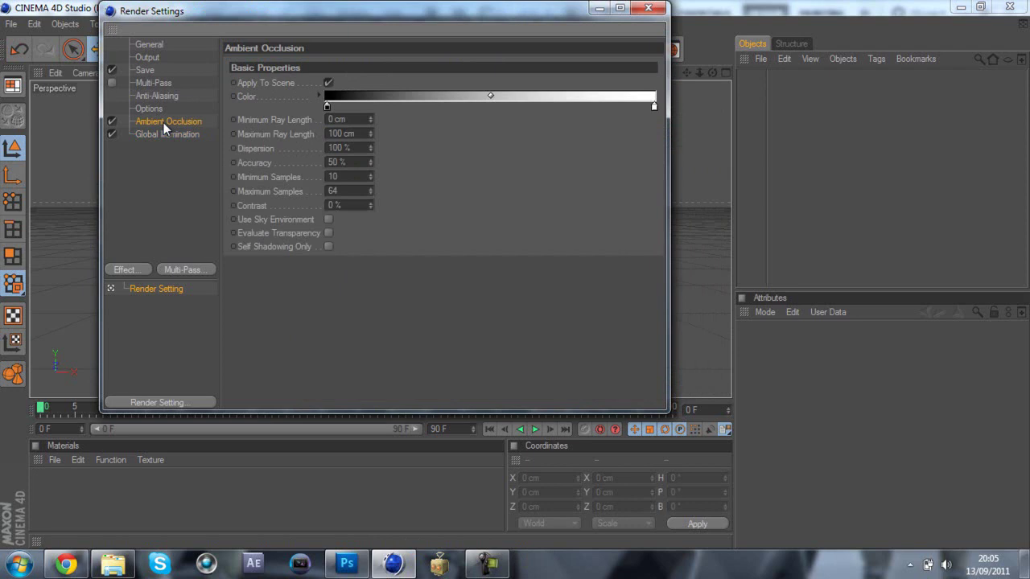
left_click(145, 71)
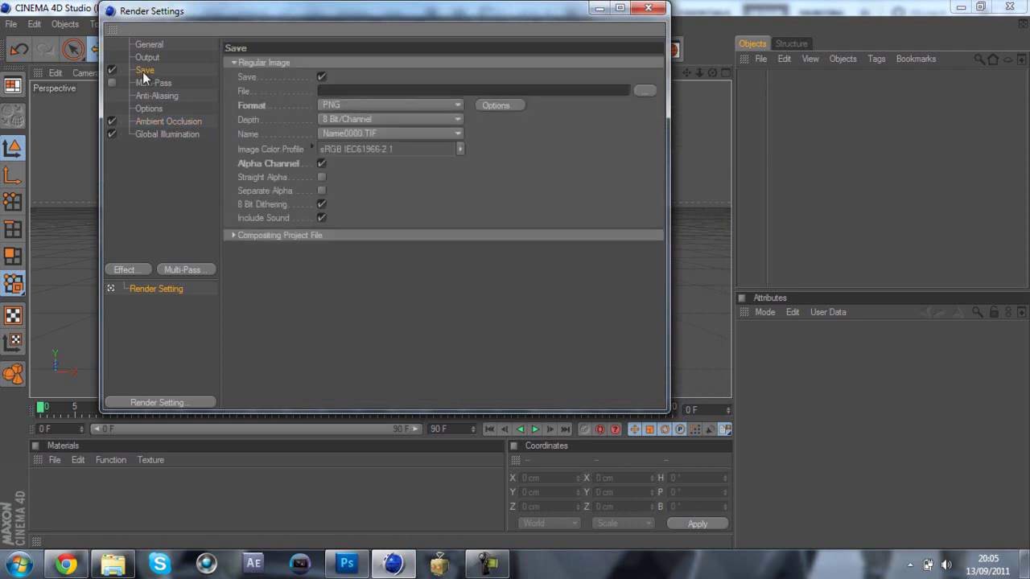
left_click(659, 11)
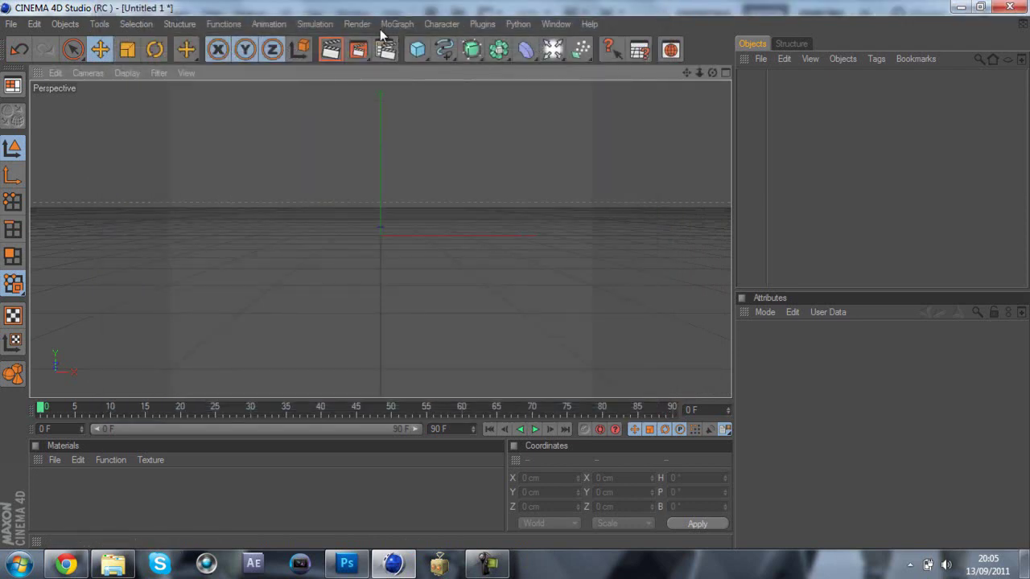
Add a MoText object to the scene and set its alignment to Middle.
left_click(386, 28)
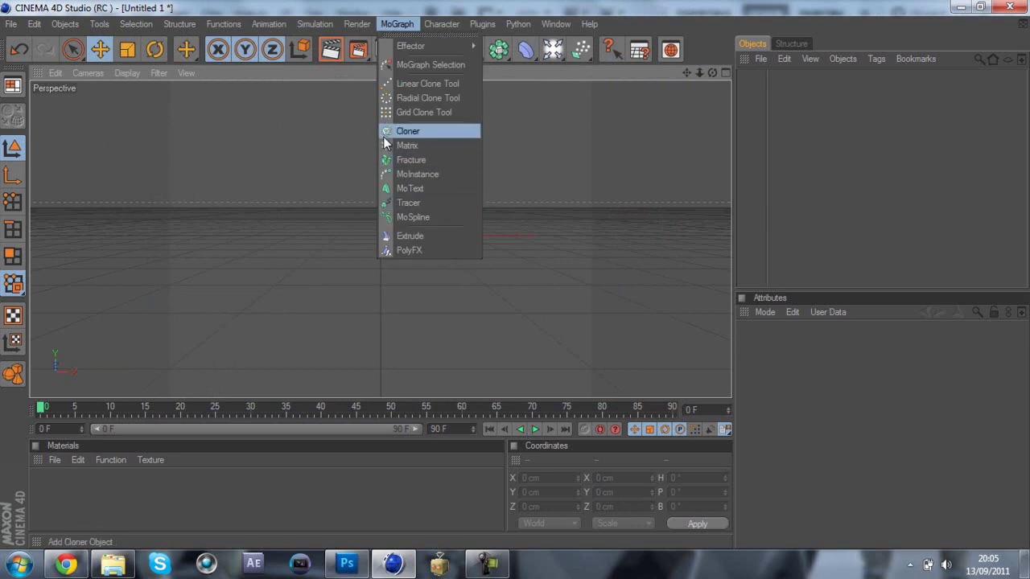
left_click(422, 190)
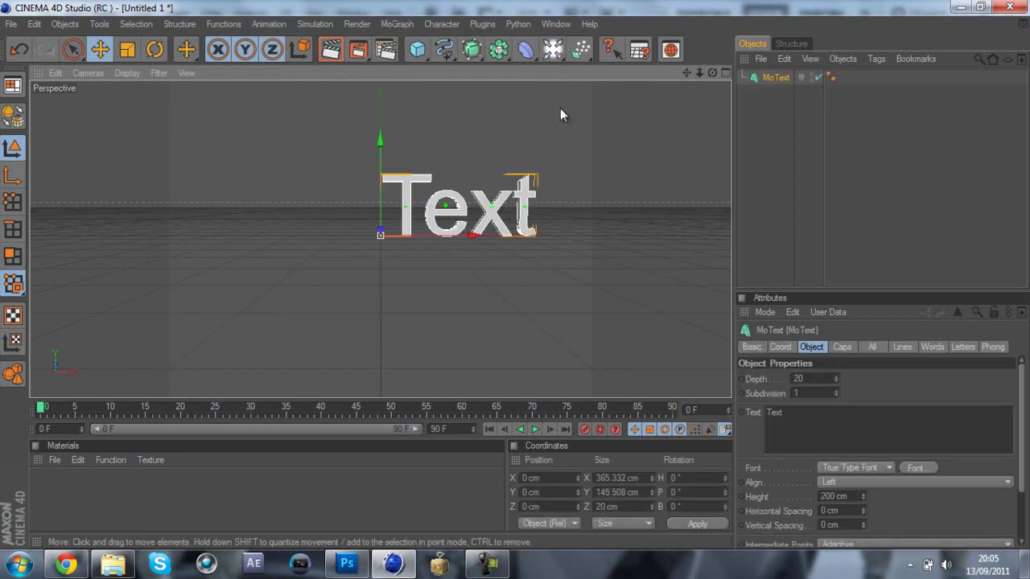
left_click(831, 483)
left_click(834, 514)
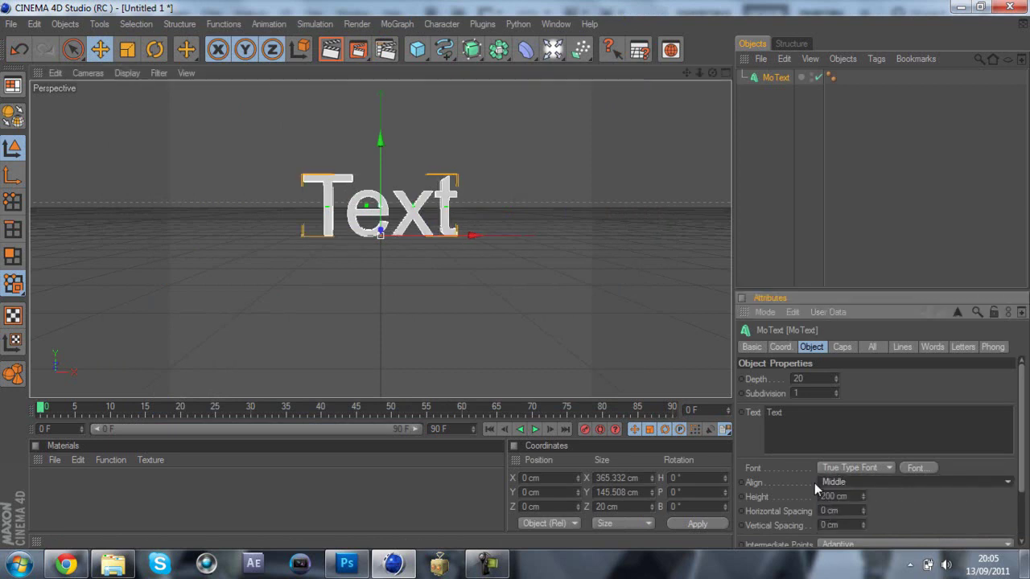
Change the MoText's text to SPACE and set its extrusion depth to 60.
double_click(817, 419)
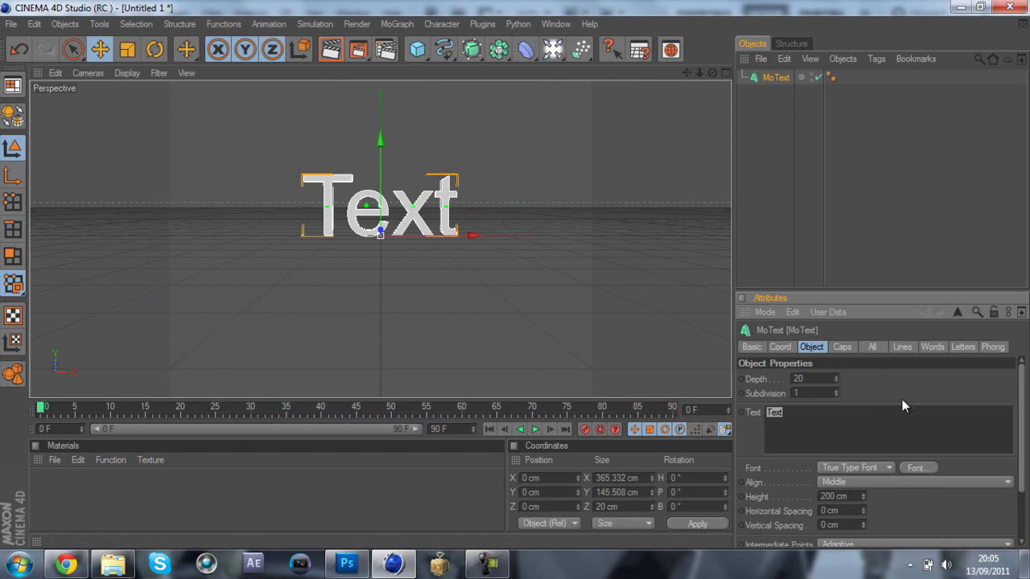
type("SPACE")
left_click(901, 400)
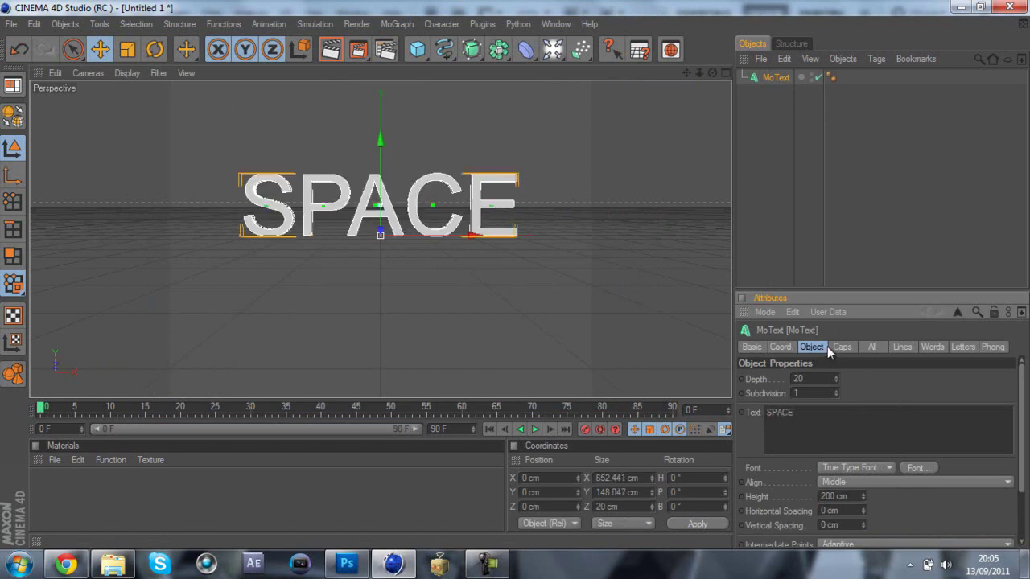
double_click(809, 382)
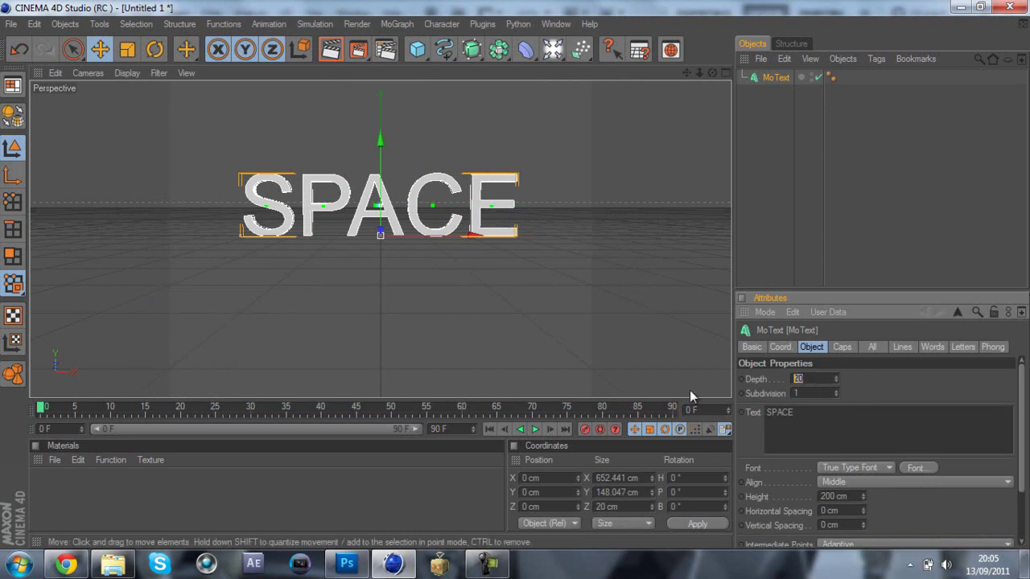
type("60")
key("Return")
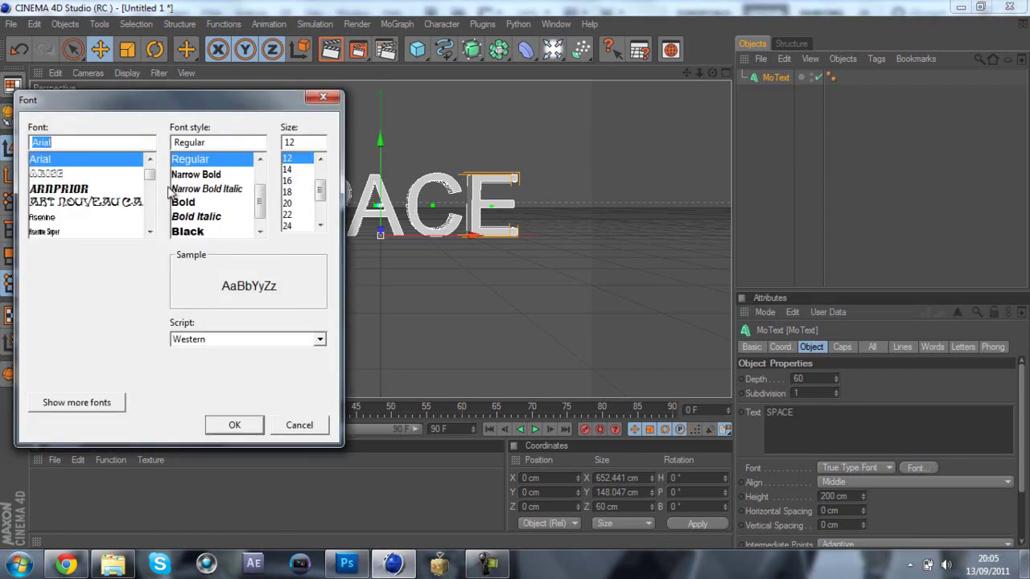
Set the MoText's font to RaseOne Original in the Original style at size 12.
type("ras")
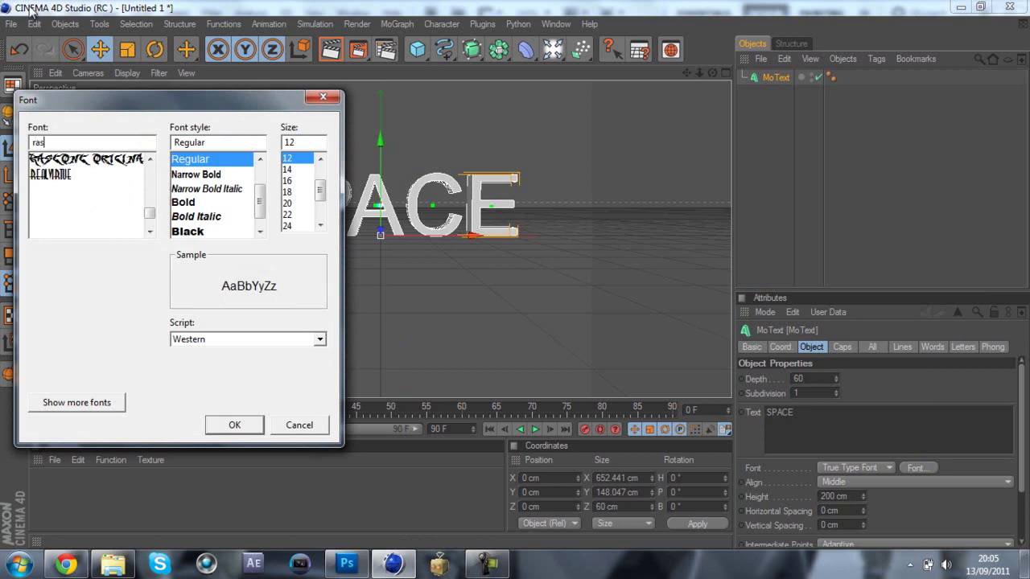
left_click(86, 158)
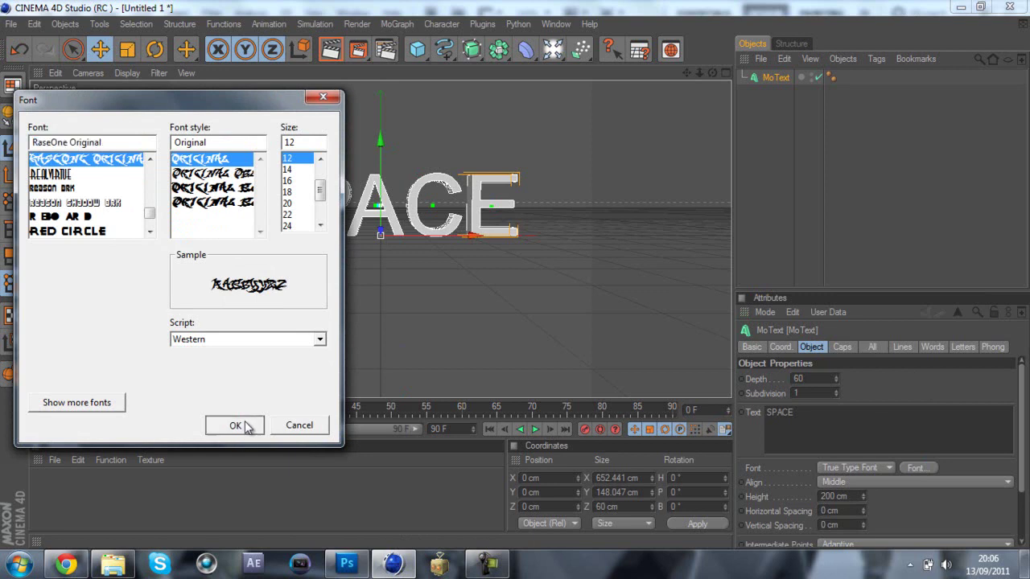
left_click(243, 432)
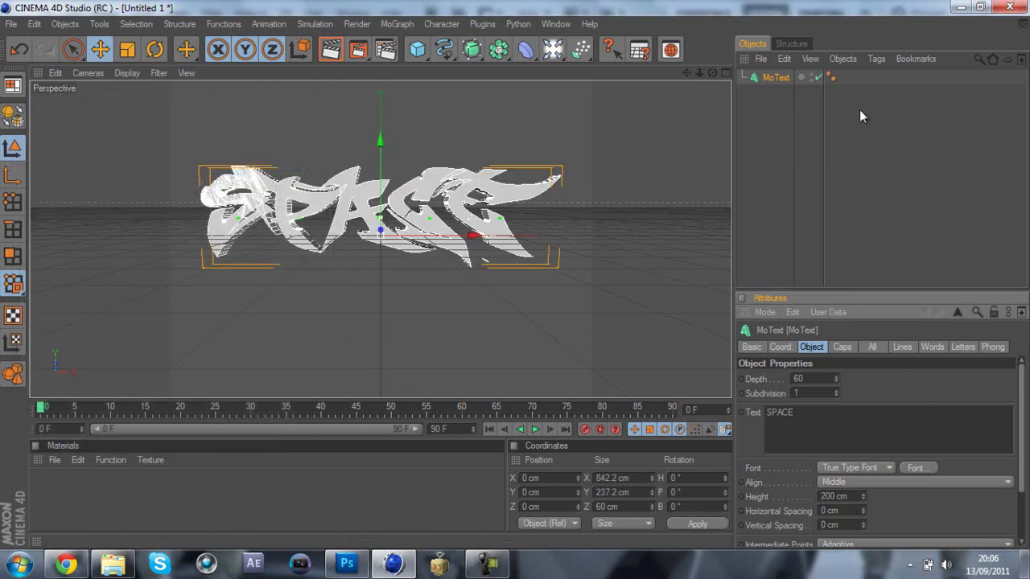
left_click(777, 78)
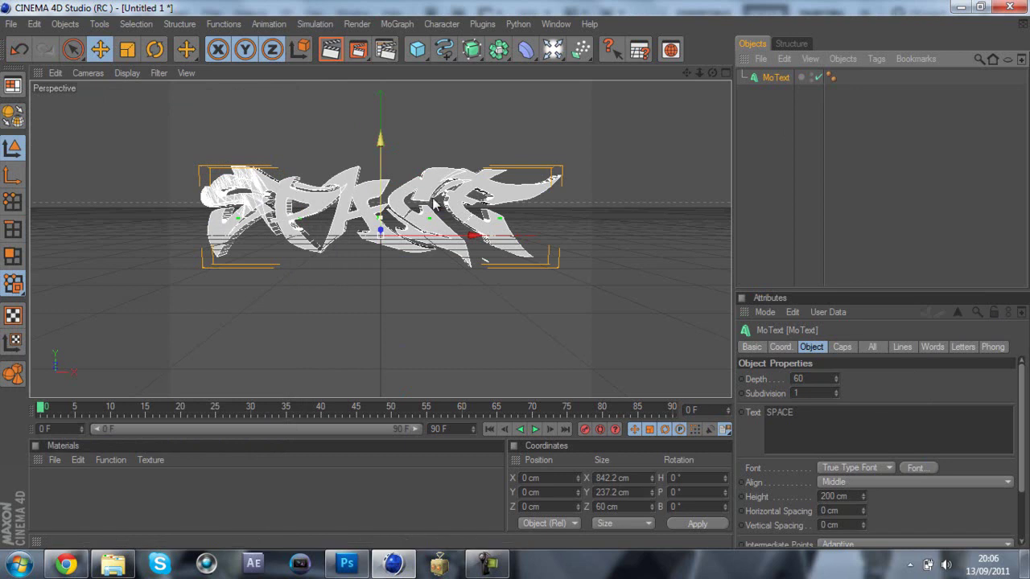
Add three OverheadSoftbox.c4d lights from the GreyscalegorillaLightKitPro1 presets to the scene and close the Content Browser.
left_click(673, 50)
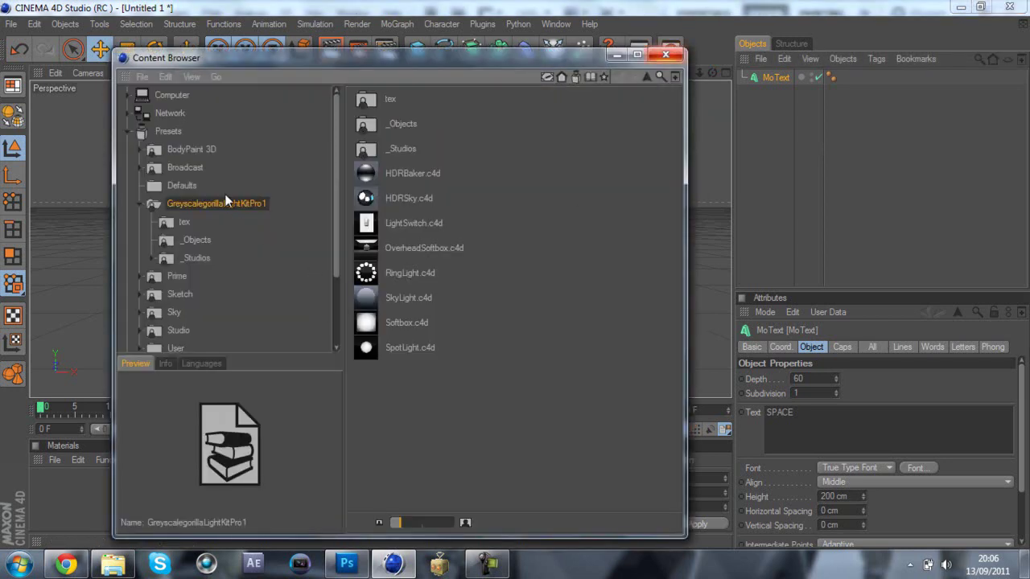
left_click(377, 249)
double_click(376, 248)
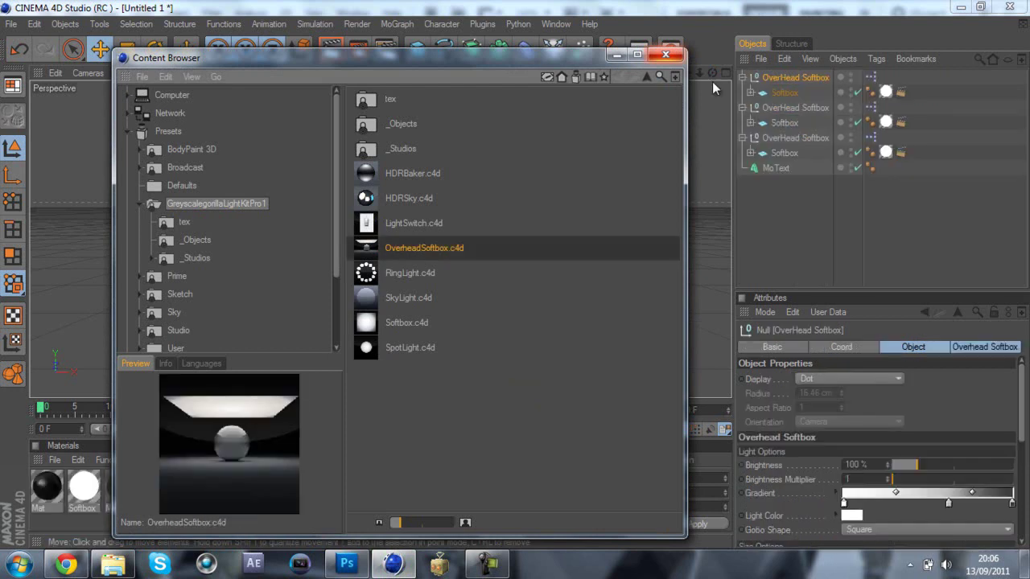
left_click(665, 55)
Collapse the three OverHead Softbox hierarchies and move two of the softboxes along X to about -801 cm and 801 cm.
scroll(477, 158, "down", 8)
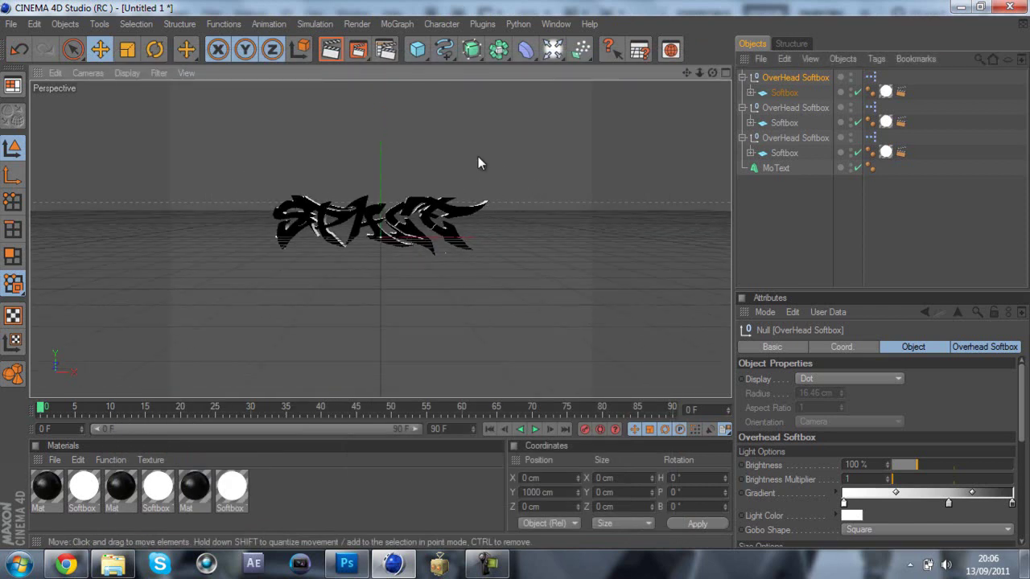
scroll(478, 164, "down", 4)
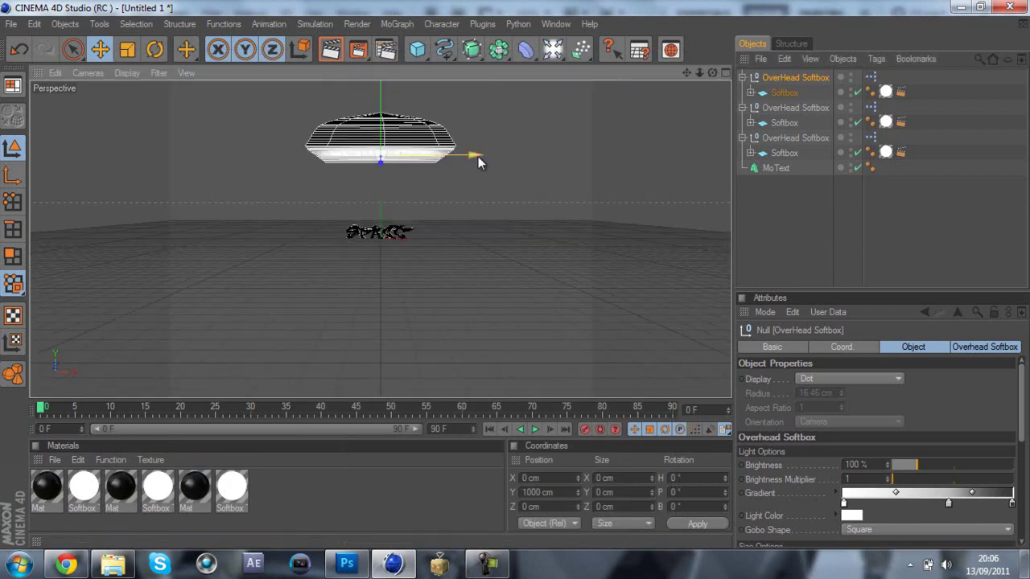
left_click(741, 77)
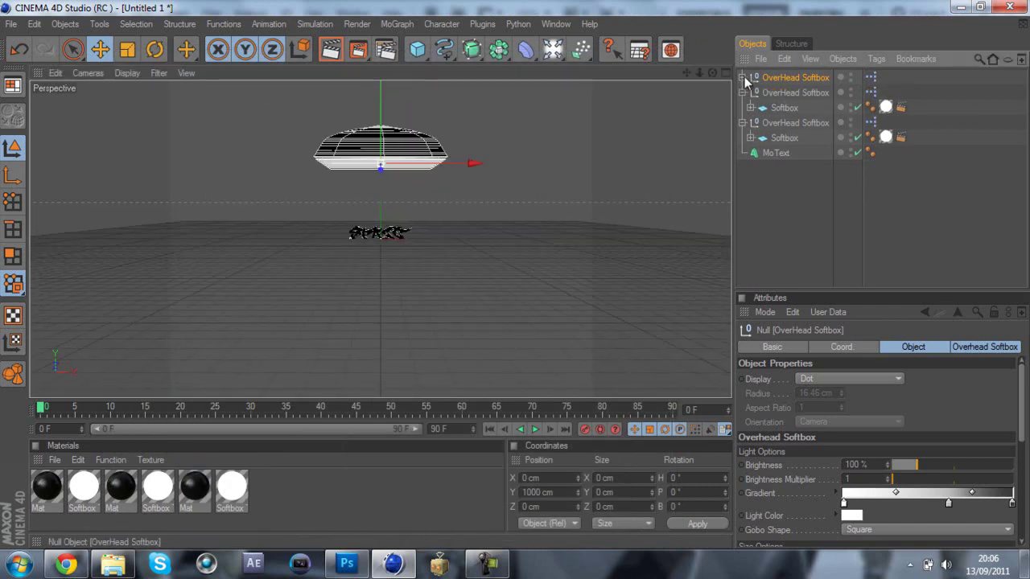
left_click(742, 93)
left_click(741, 107)
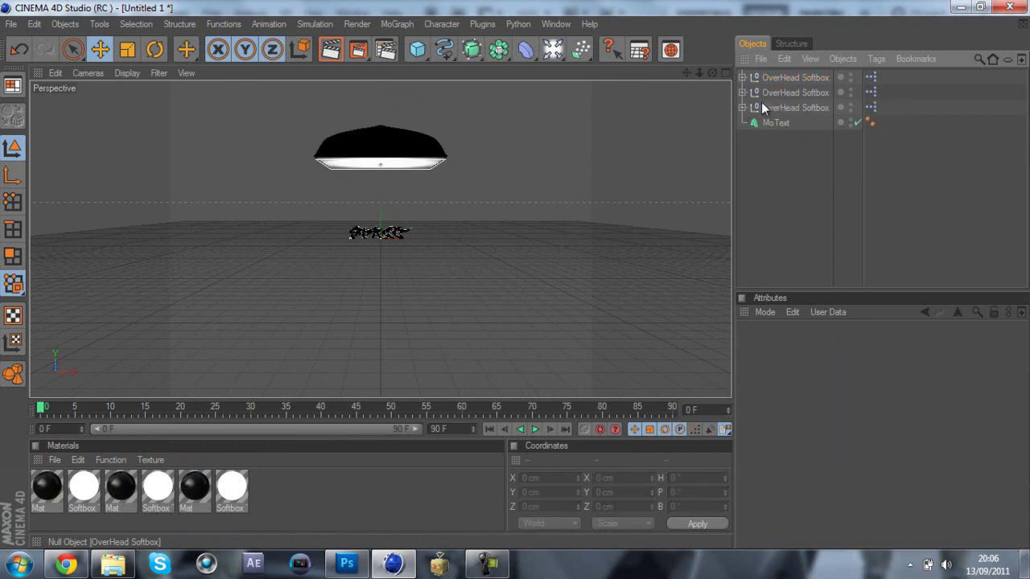
left_click(766, 106)
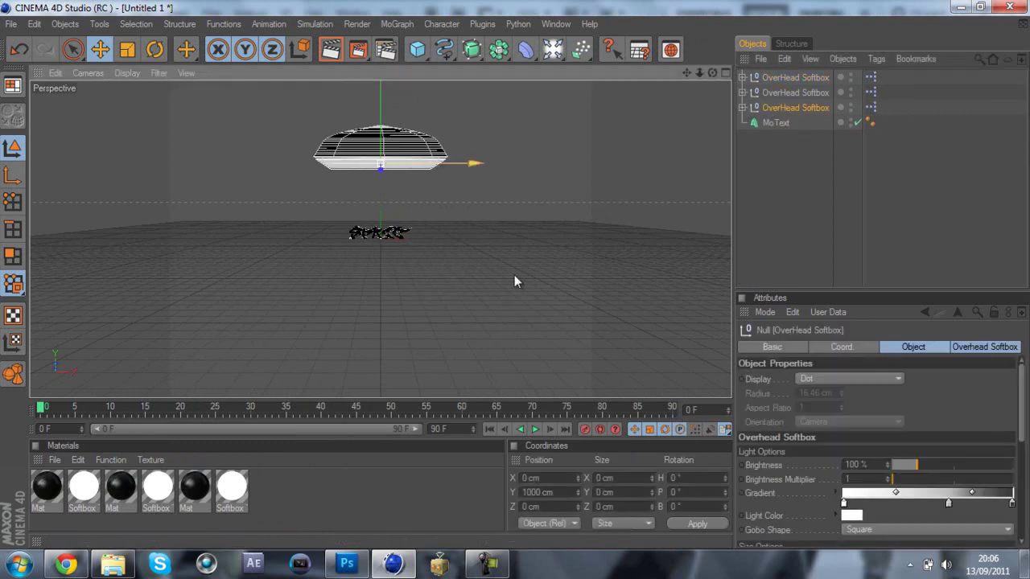
left_click_drag(432, 163, 514, 274)
left_click(818, 91)
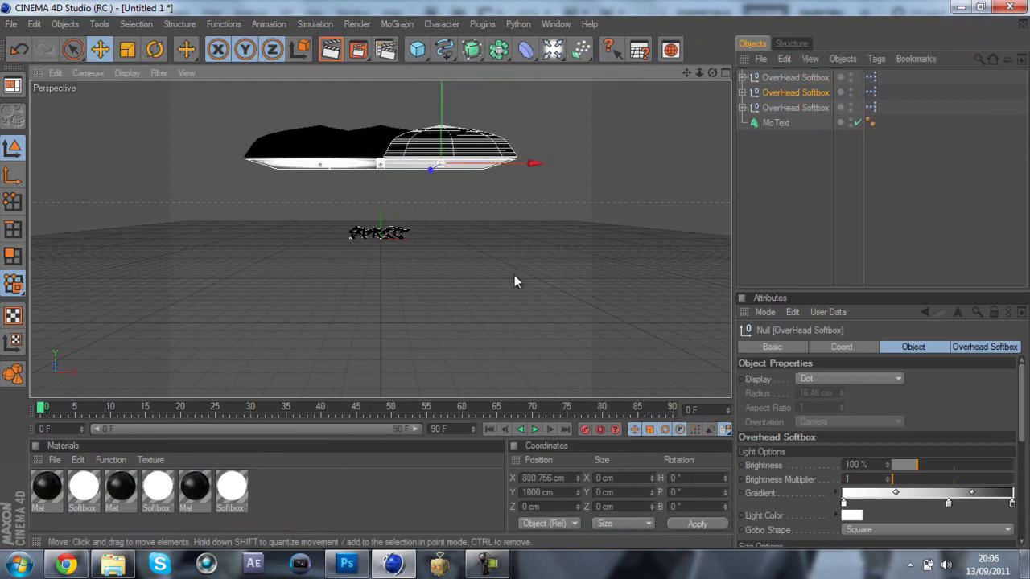
Rotate the two outer softboxes inward, banking the one at positive X by 20° and the one at negative X by -20°.
left_click(154, 49)
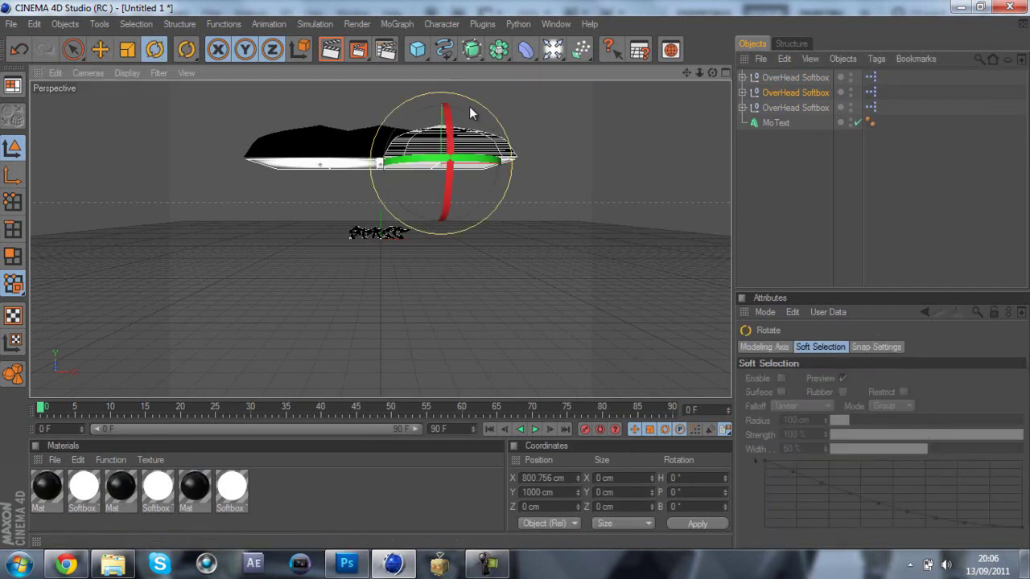
left_click_drag(477, 118, 487, 140)
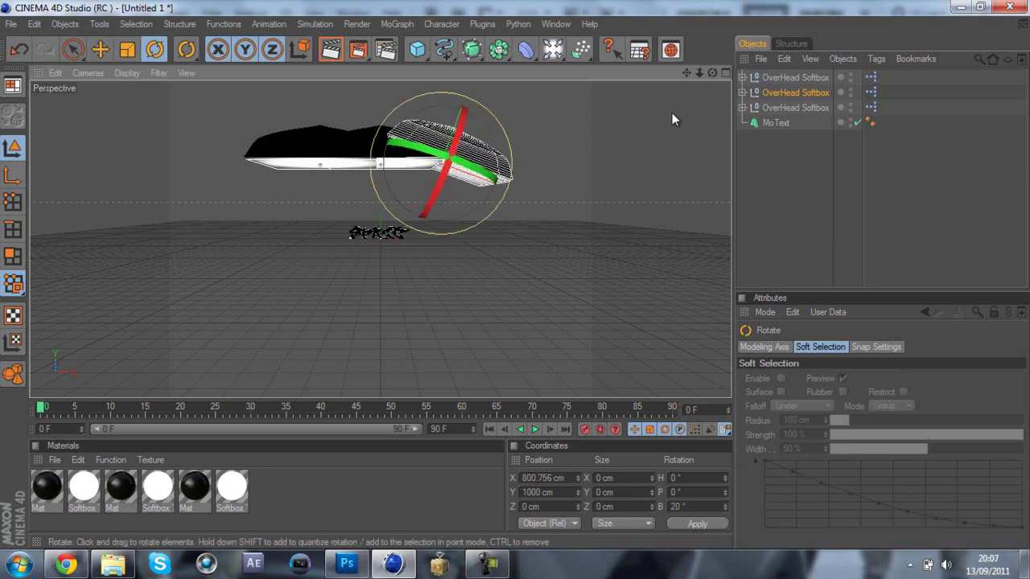
left_click(804, 107)
left_click_drag(283, 120, 276, 143)
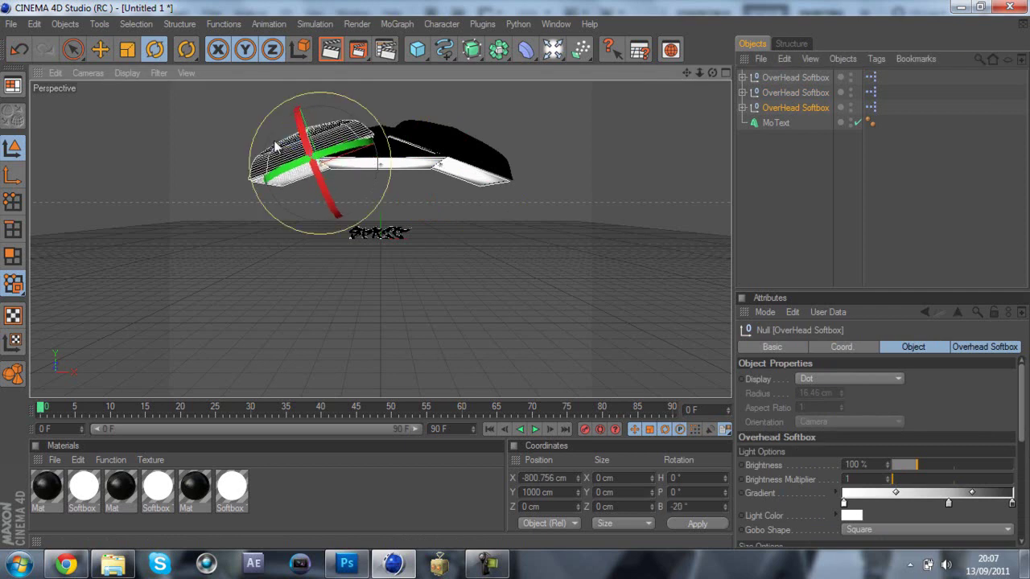
left_click(927, 159)
Move all three OverHead Softbox objects together toward the camera to Z -180 cm.
left_click(804, 77)
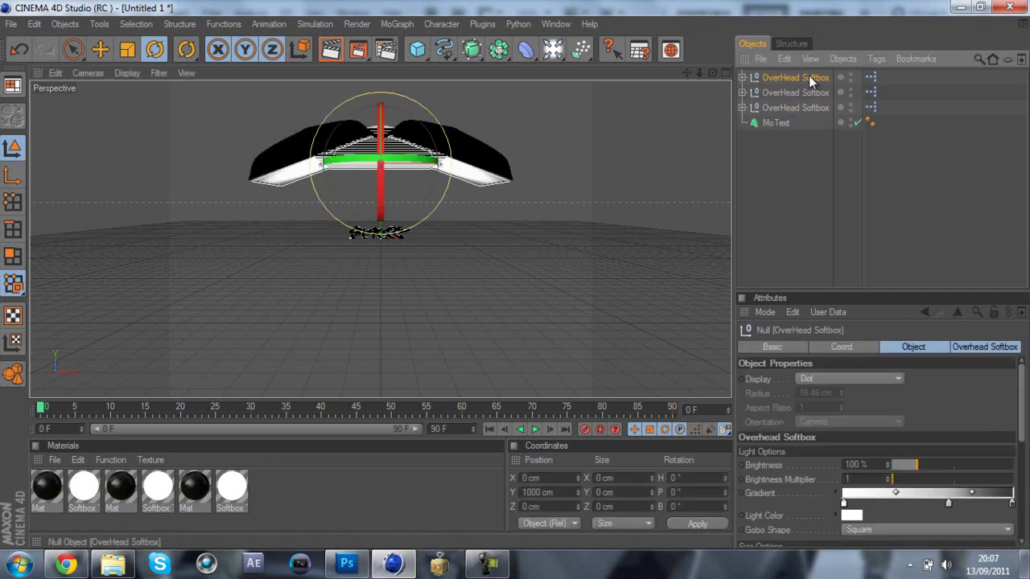
left_click(801, 107, "shift")
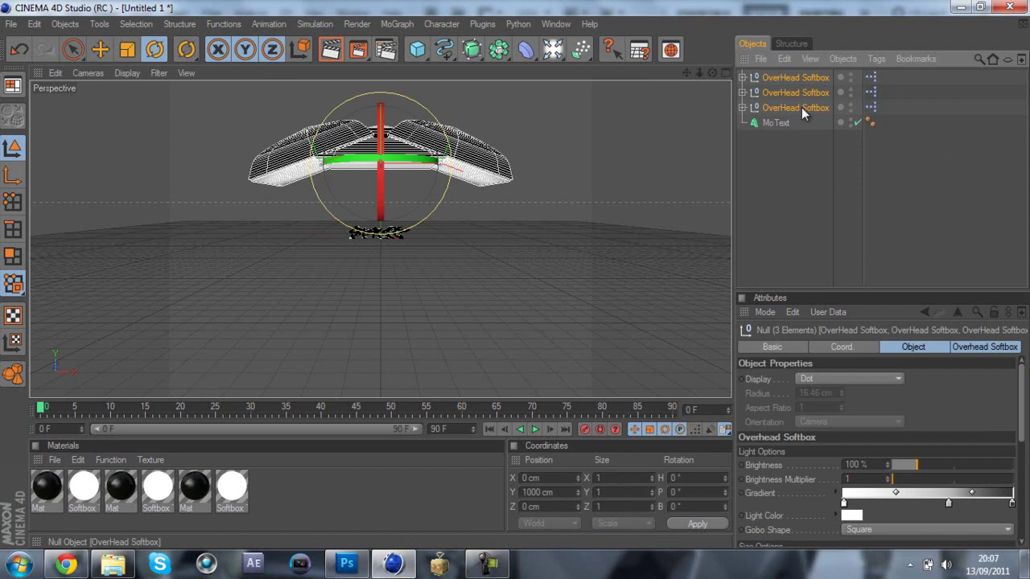
left_click(100, 49)
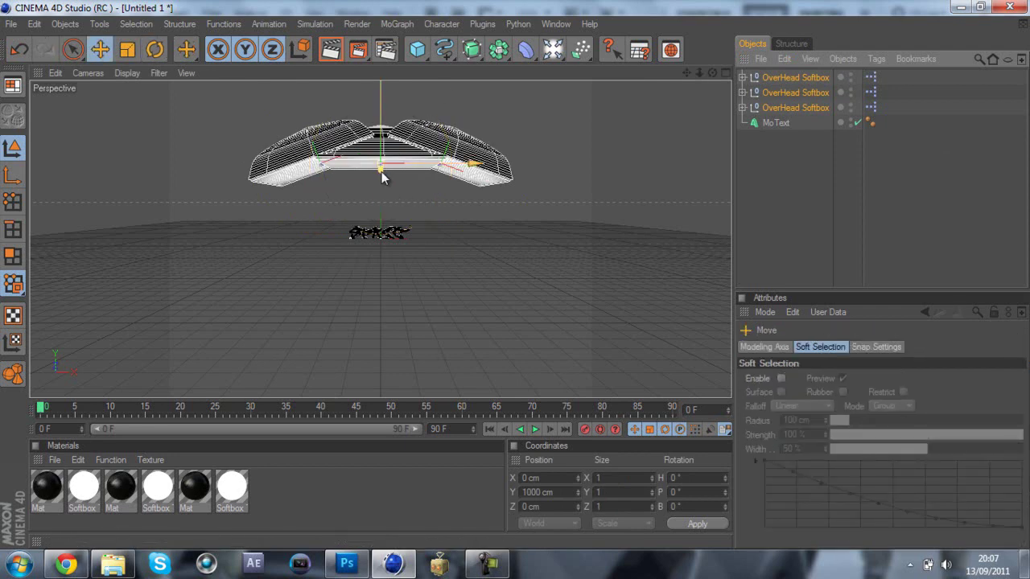
left_click_drag(380, 170, 514, 276)
scroll(396, 194, "up", 10)
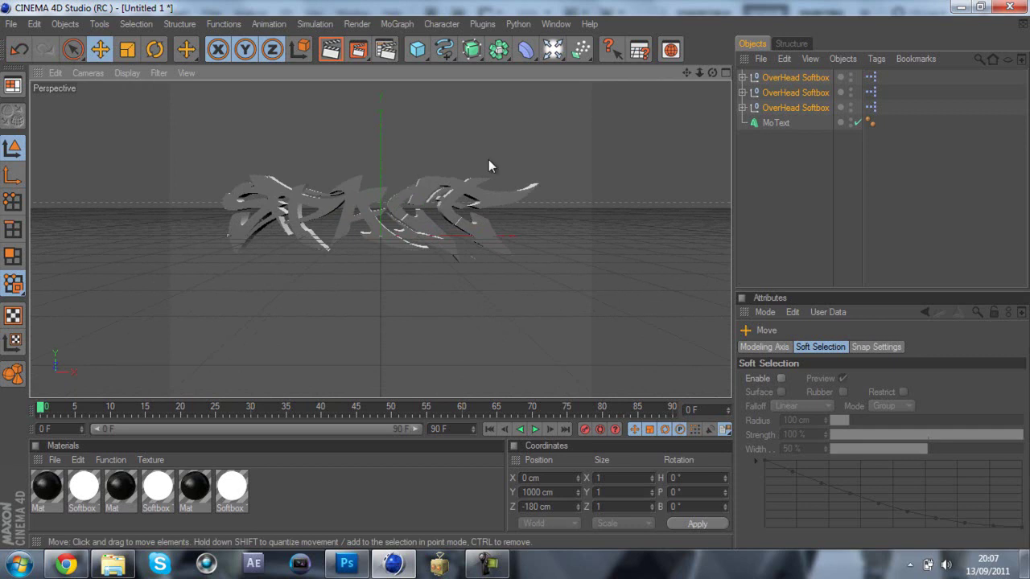
Make the MoText object editable and expand its hierarchy down to the individual letter objects.
left_click(772, 123)
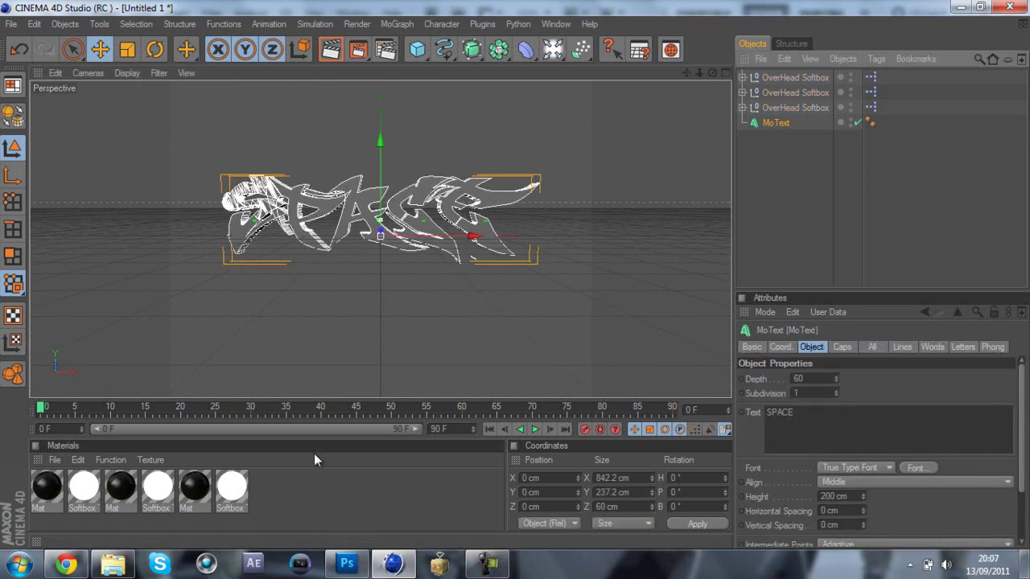
left_click(790, 165)
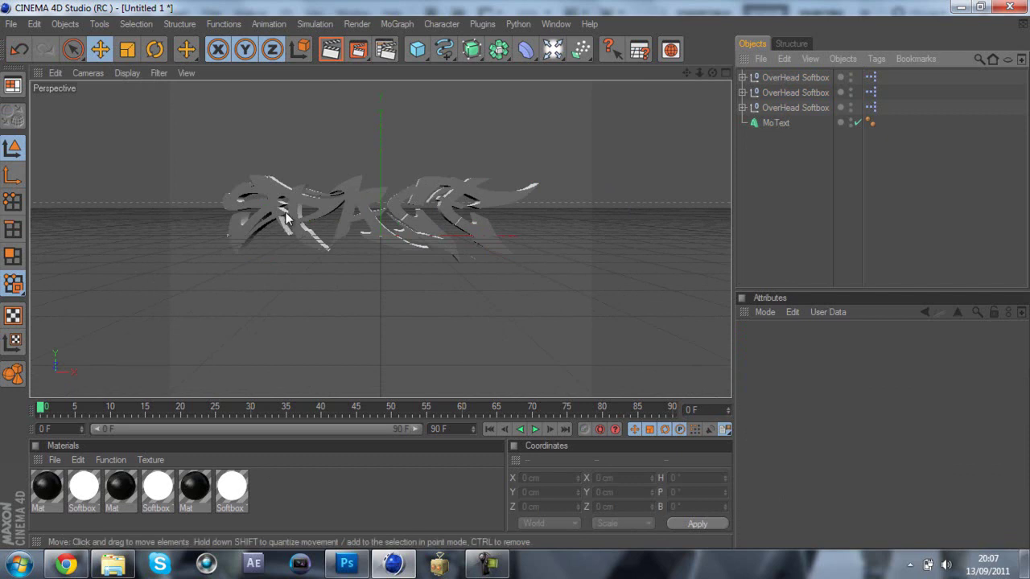
left_click(785, 125)
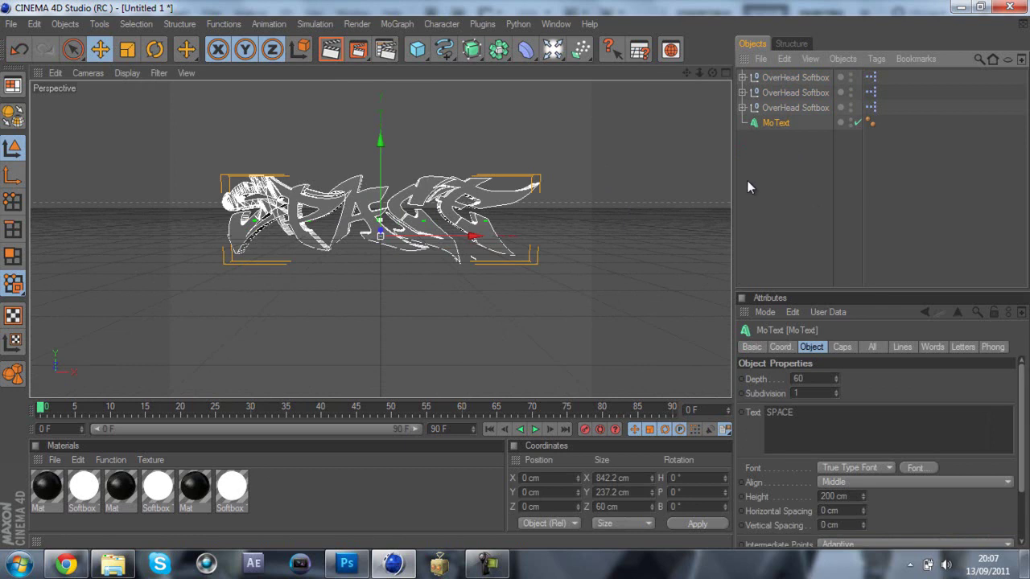
left_click(12, 117)
left_click(741, 123)
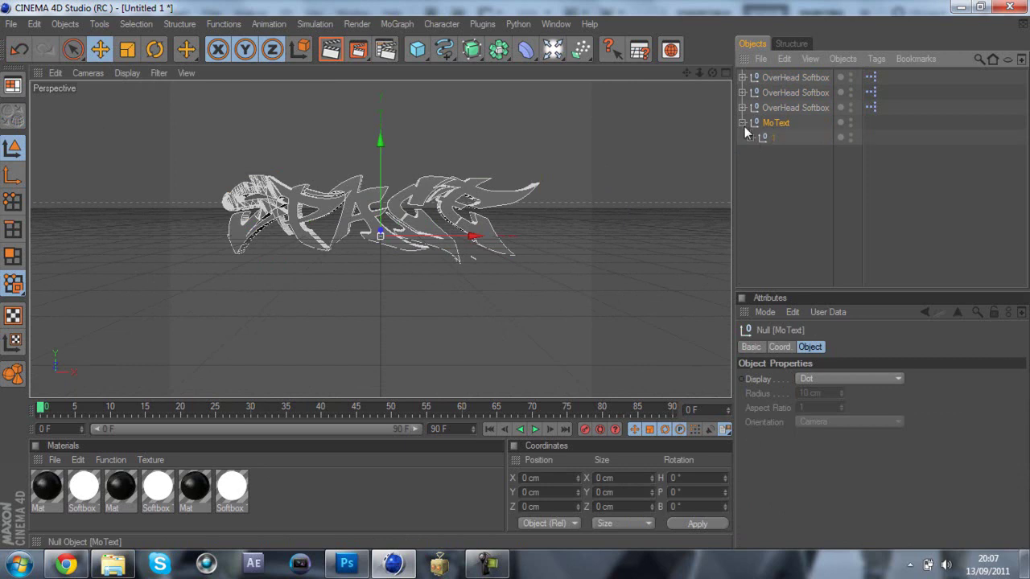
left_click(750, 138)
left_click(758, 152)
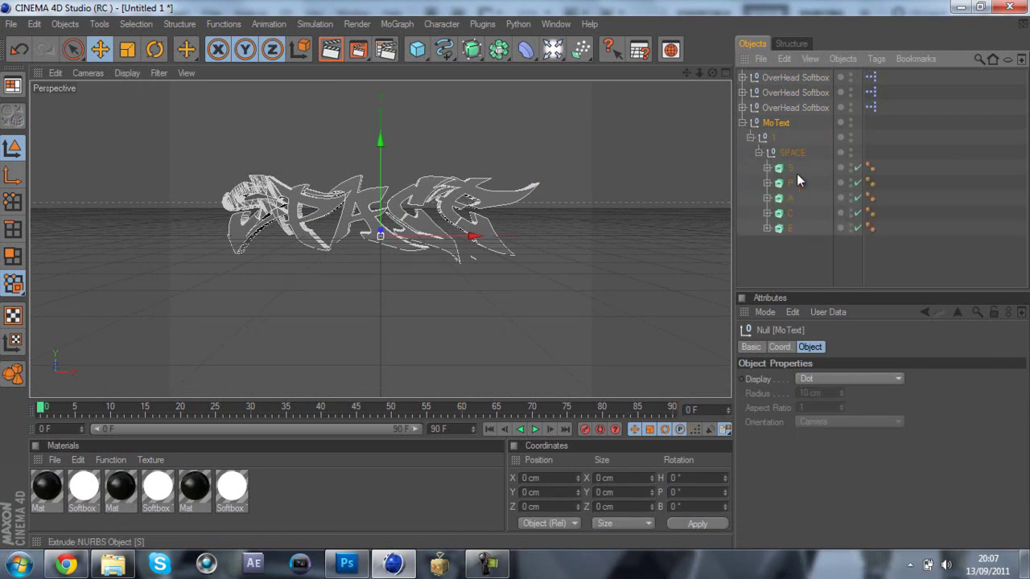
Move the five letter objects S, P, A, C and E out of the MoText hierarchy and delete the emptied MoText null.
left_click(794, 171)
left_click(787, 228, "shift")
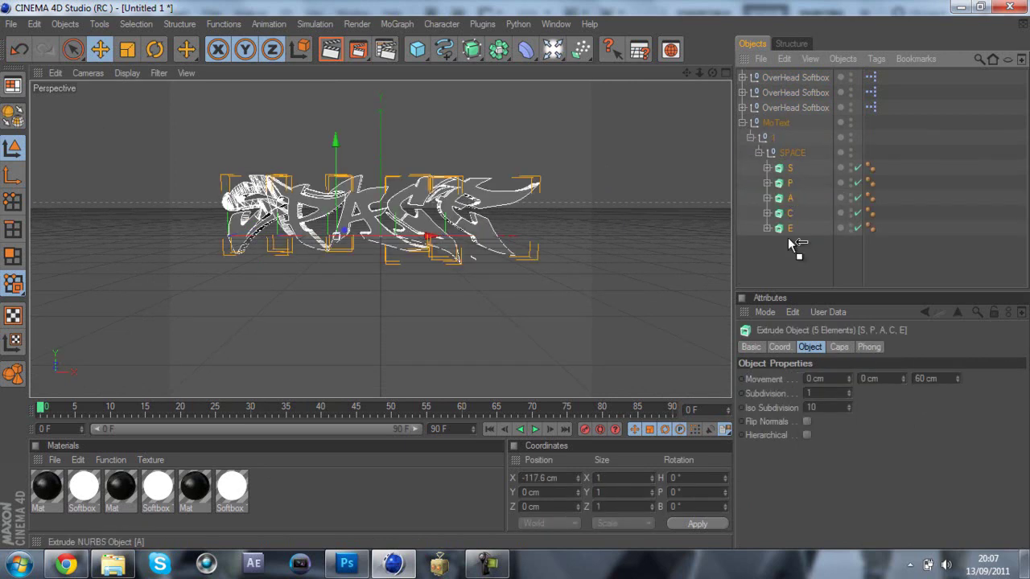
left_click_drag(788, 226, 786, 252)
left_click(769, 124)
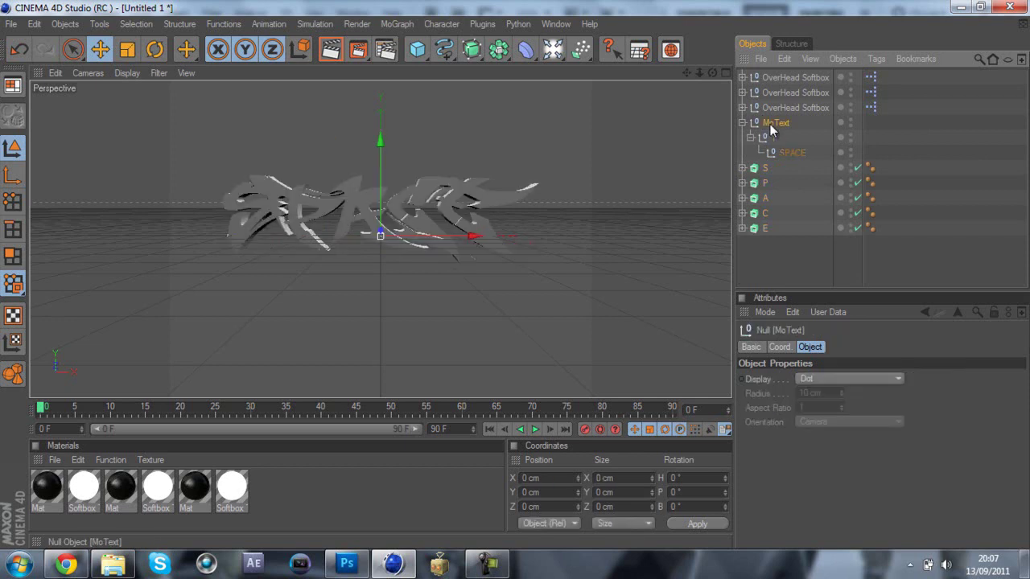
key("Delete")
Rotate the letter E freehand in the viewport, and the letter C to about H -8.5°, P 1.7°, B -6.6°.
left_click(770, 123)
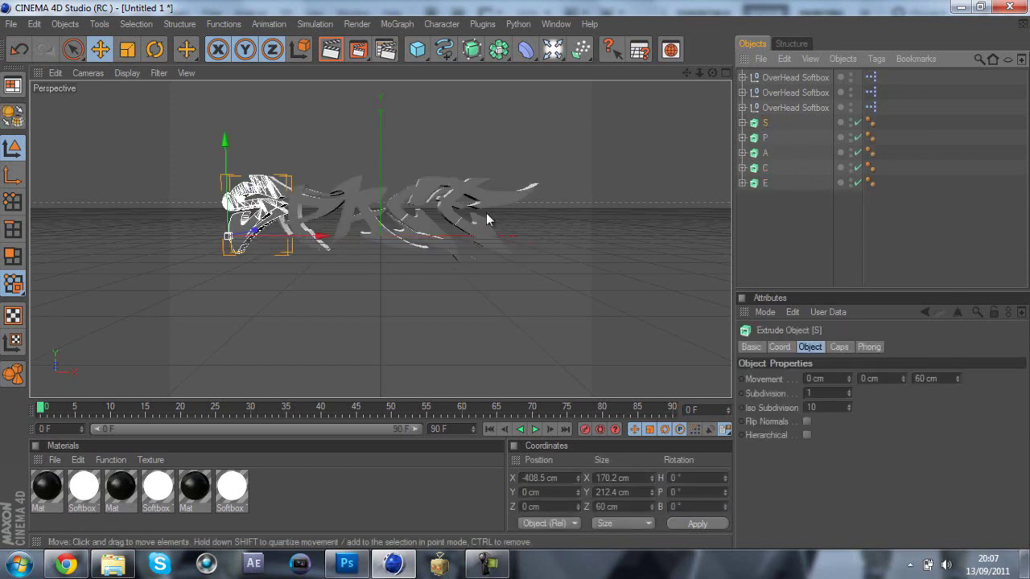
left_click(765, 183)
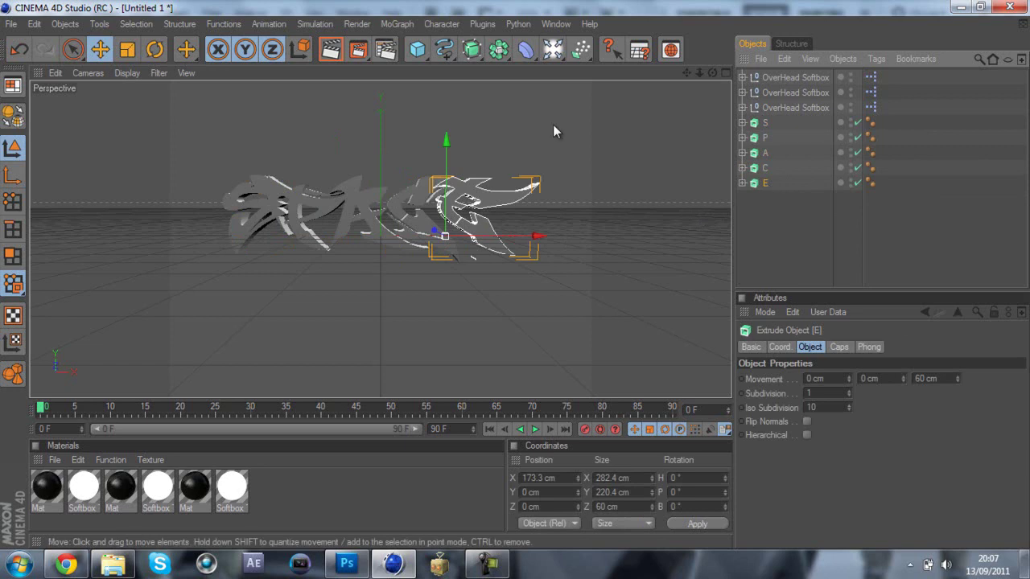
left_click(155, 49)
left_click_drag(428, 215, 410, 188)
left_click(766, 167)
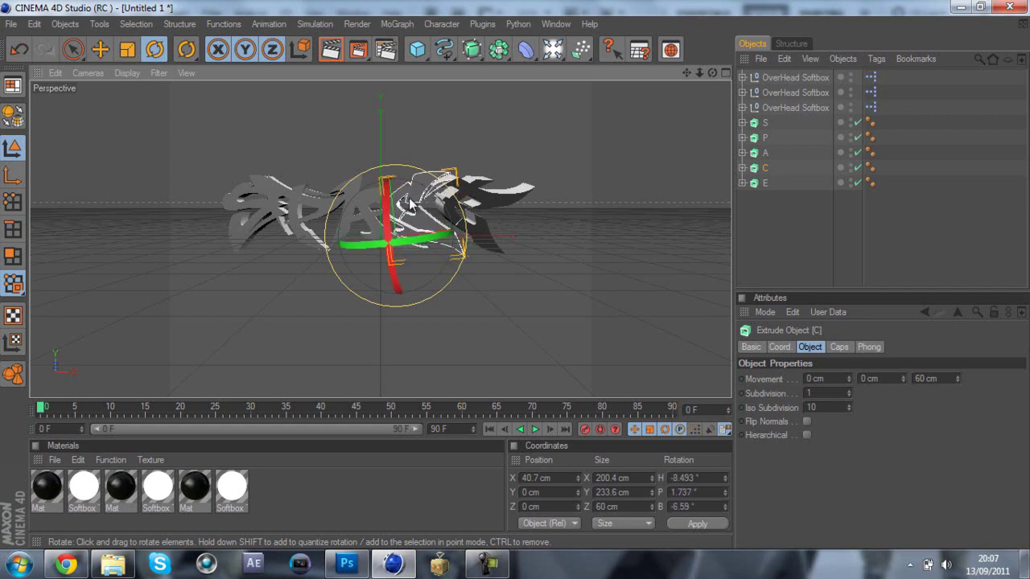
Rotate the letter A freehand to about H 17°, P 6°, B -1°.
left_click(764, 153)
left_click_drag(354, 215, 360, 218)
left_click_drag(296, 201, 361, 229)
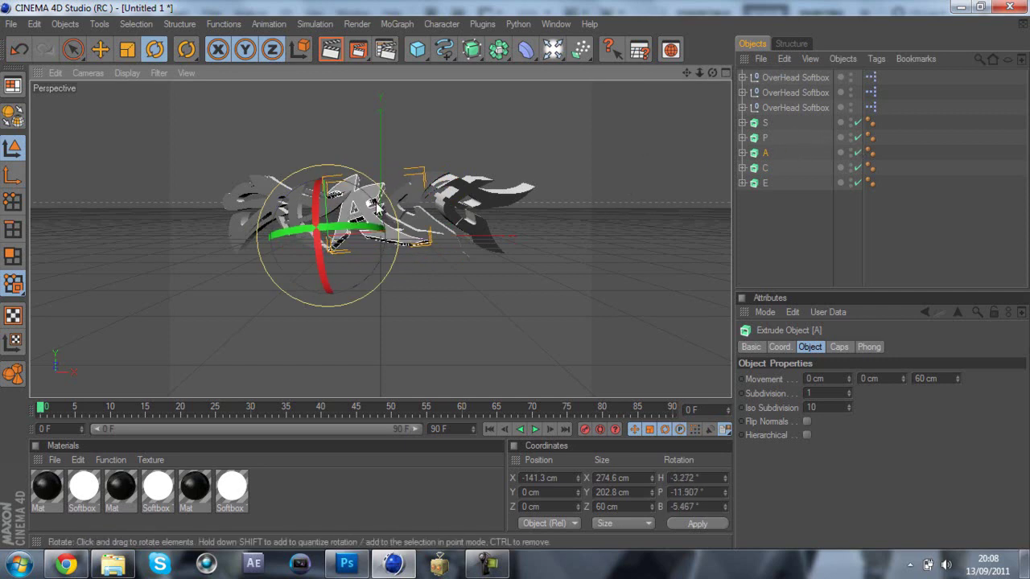
left_click_drag(346, 252, 343, 198)
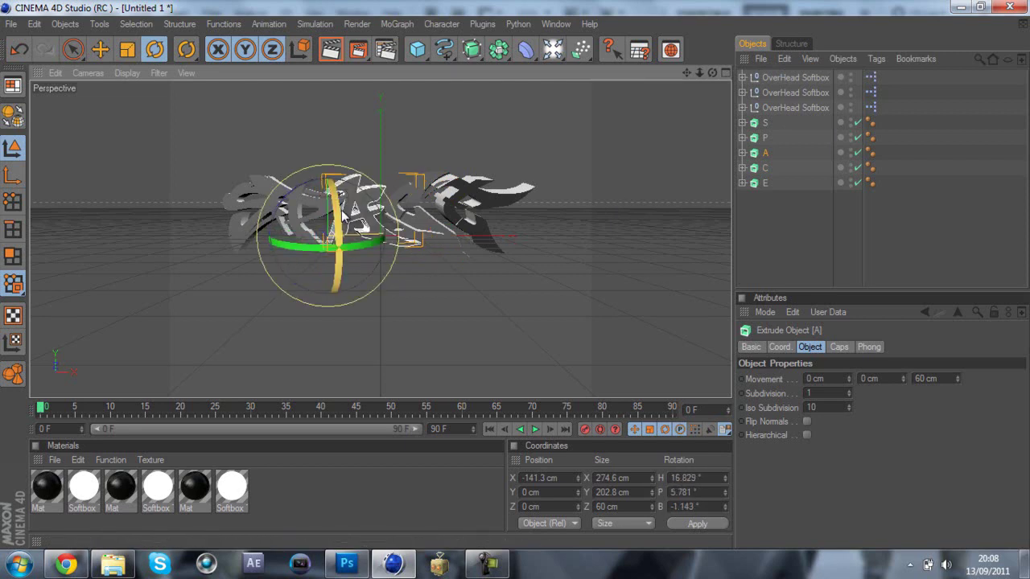
Rotate the letter P to about H -10°, P 6°, B -5° and the letter S to about H -9°, P 21°, B -5°.
left_click(764, 137)
left_click_drag(281, 208, 307, 213)
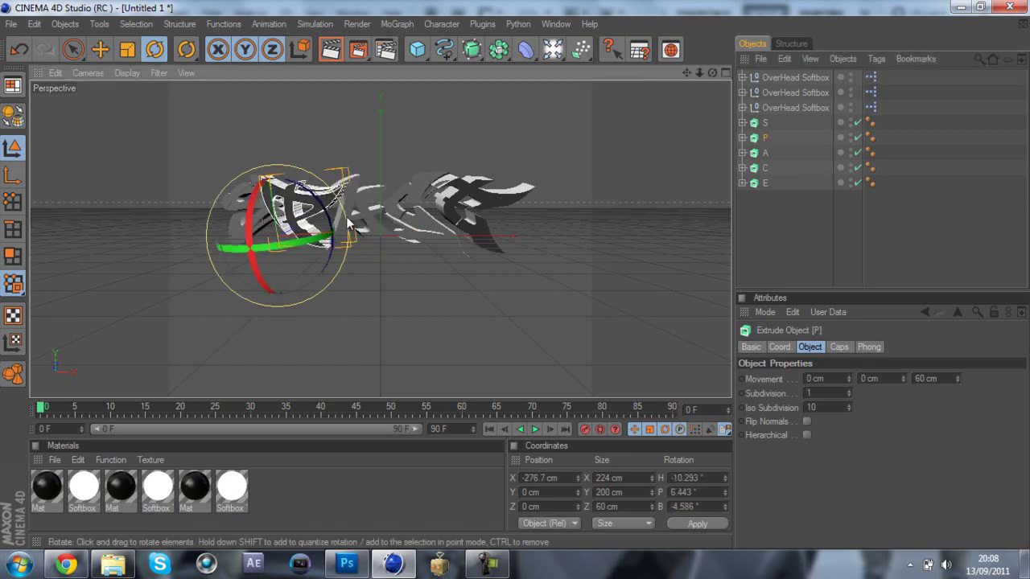
left_click(774, 125)
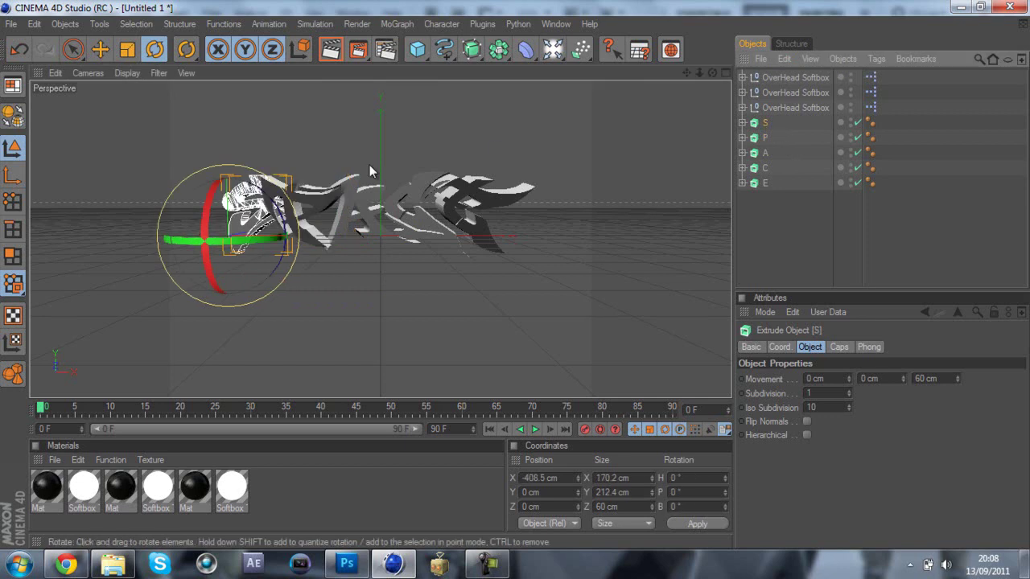
mouse_move(201, 196)
left_mouse_down()
mouse_move(195, 212)
mouse_move(204, 206)
left_mouse_up()
left_click_drag(277, 188, 269, 198)
Move the letter S to about X -390, Y -17, Z 4 cm and the letter P to about X -250, Y 3, Z 8 cm.
left_click(100, 50)
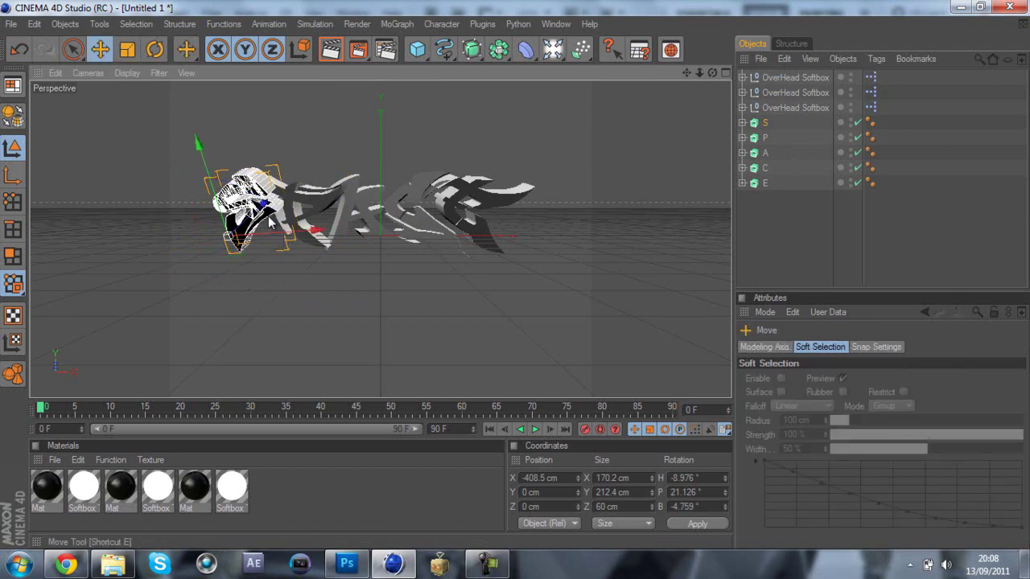
left_click_drag(505, 275, 524, 295)
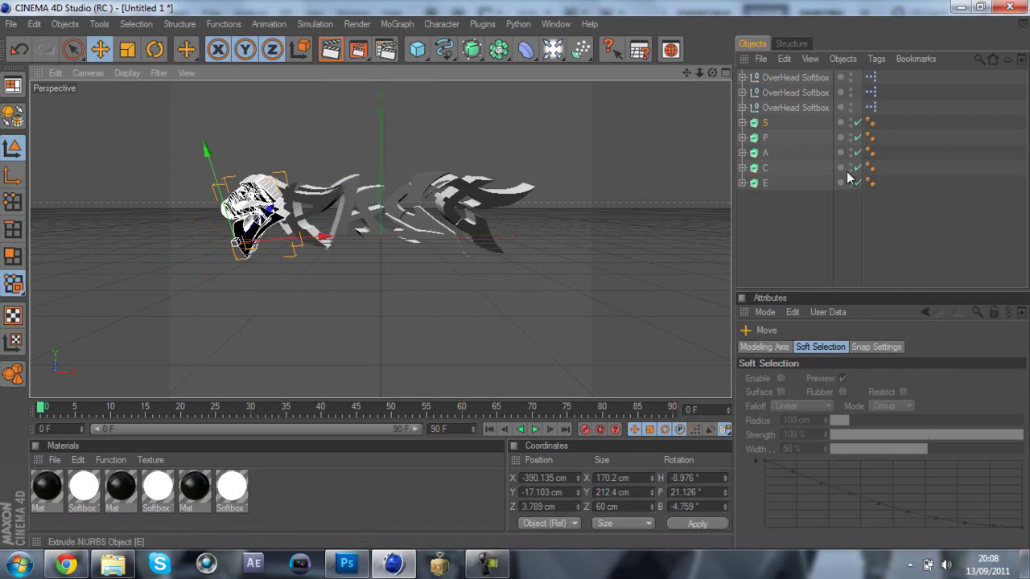
left_click(764, 138)
left_click_drag(521, 278, 514, 275)
Rotate the letter S to about H 7°, P 20°, B 0° and the letter P to about H -9°, P 6°, B -5°.
left_click_drag(315, 221, 517, 273)
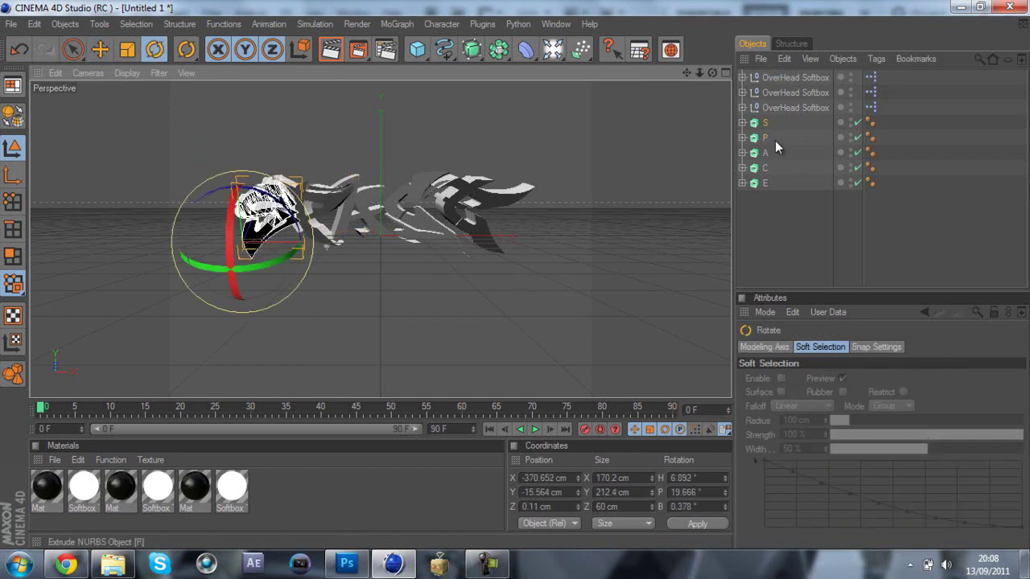
left_click(775, 140)
left_click_drag(306, 239, 341, 235)
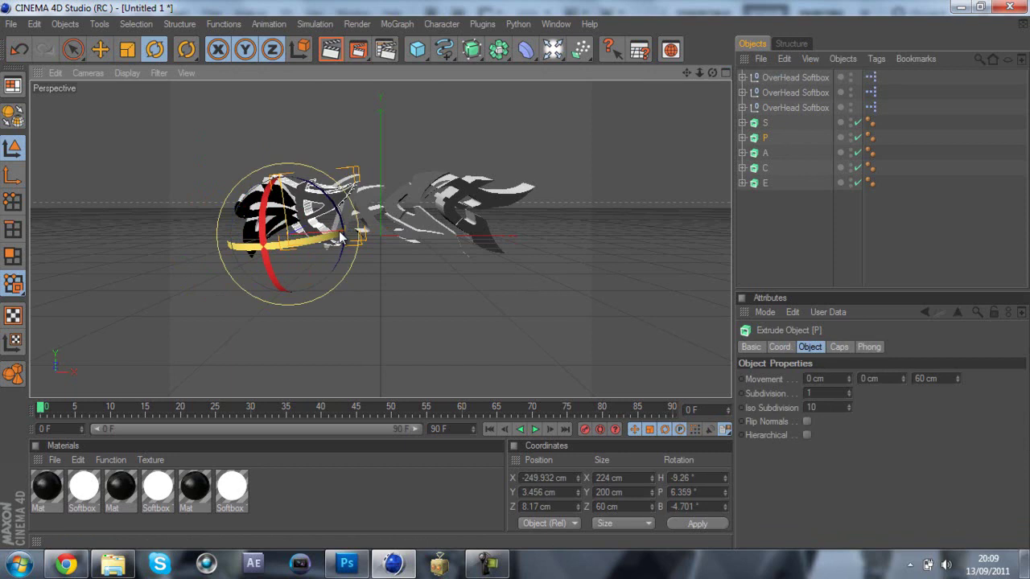
left_click(766, 124)
left_click(99, 49)
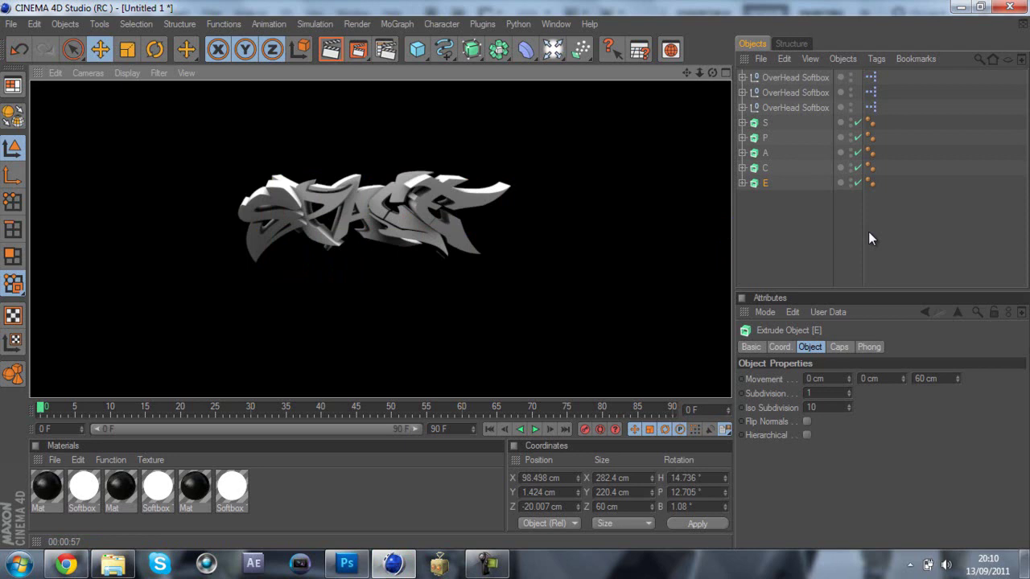
Create a new material and set its colour to red, about R 233, G 0, B 0.
double_click(339, 513)
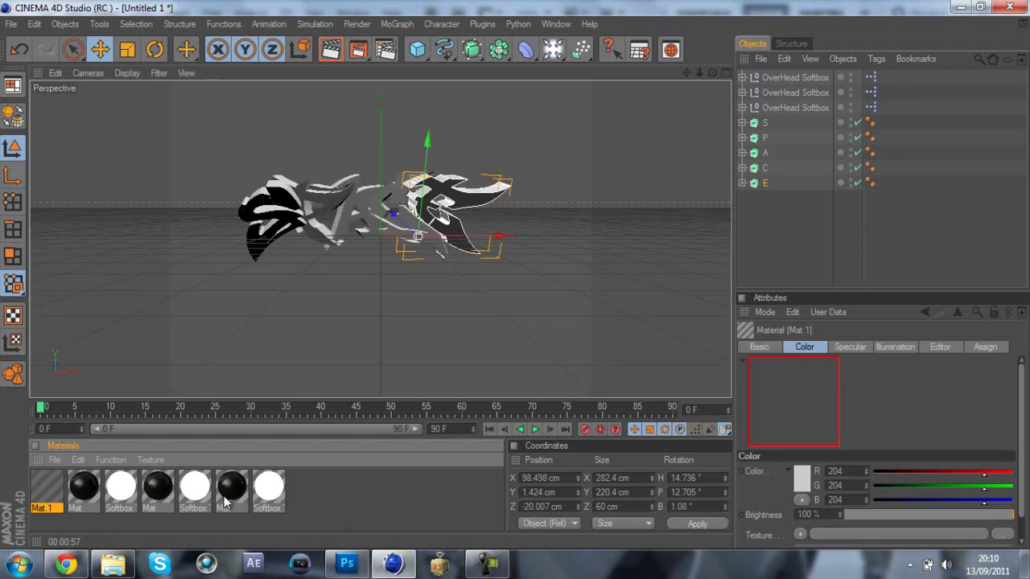
double_click(48, 487)
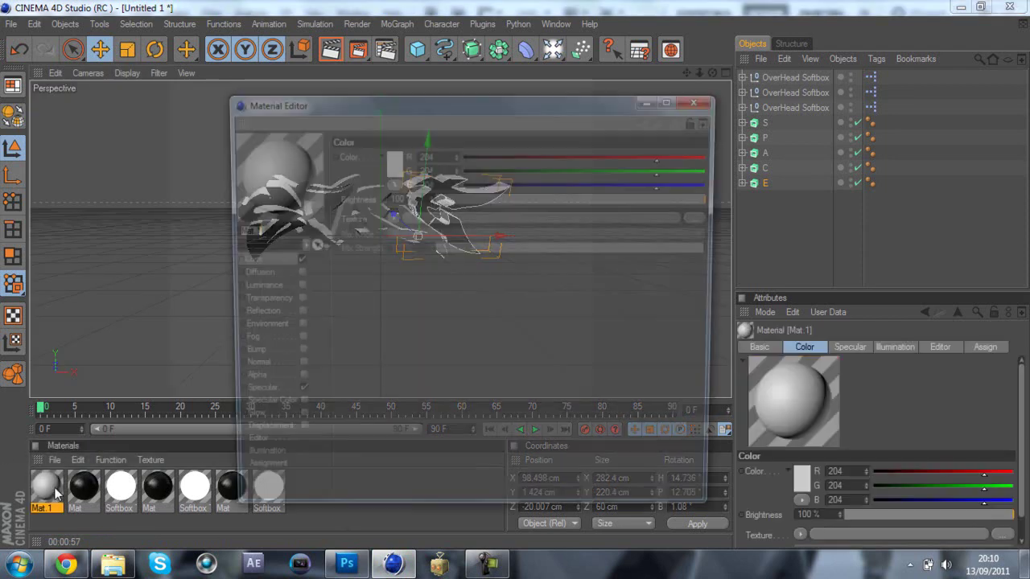
left_click(385, 153)
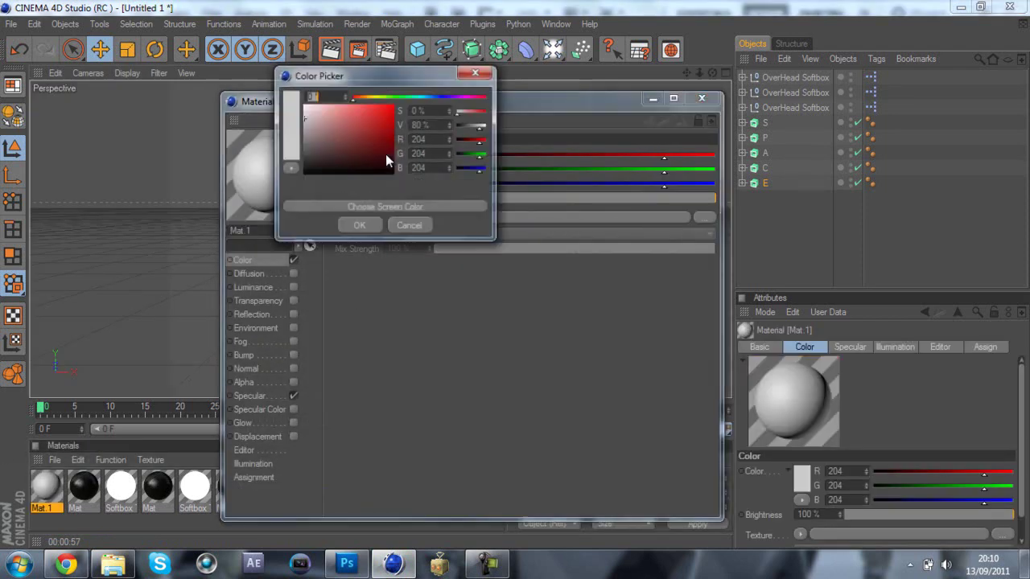
left_click_drag(372, 130, 410, 116)
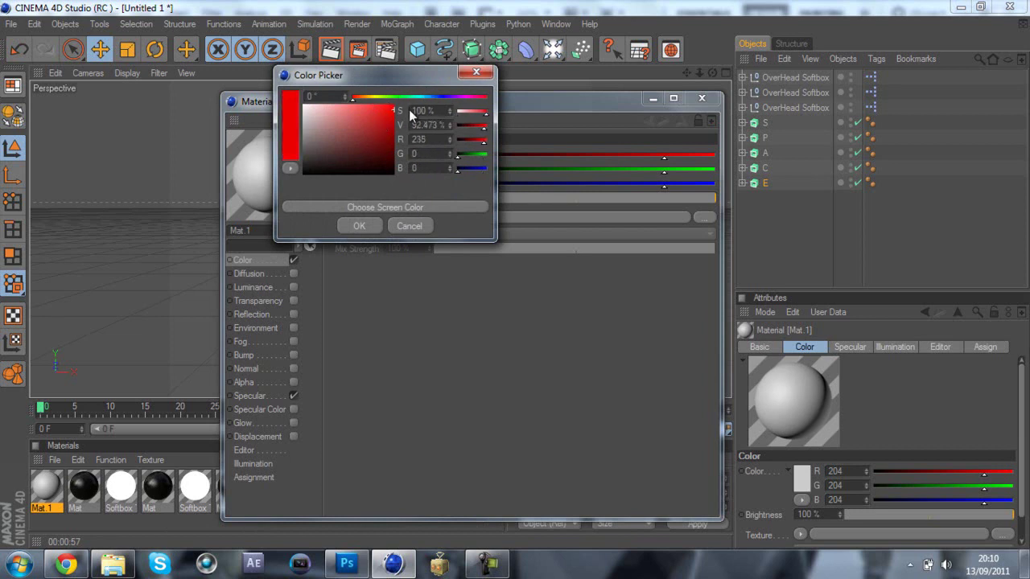
left_click(358, 222)
Turn off the red material's Specular channel and enable Luminance at 5% brightness.
left_click(292, 395)
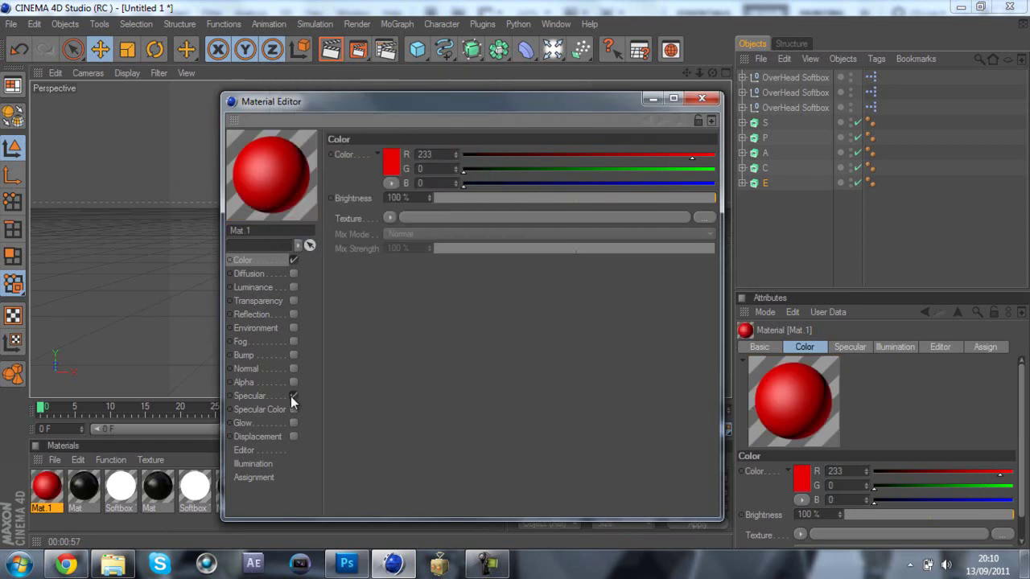
left_click(294, 287)
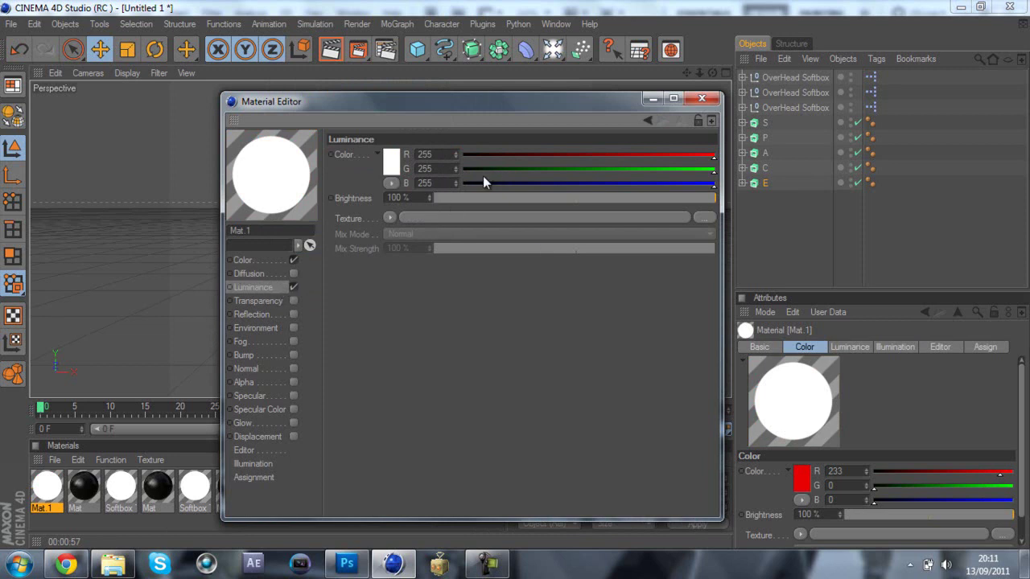
left_click(447, 198)
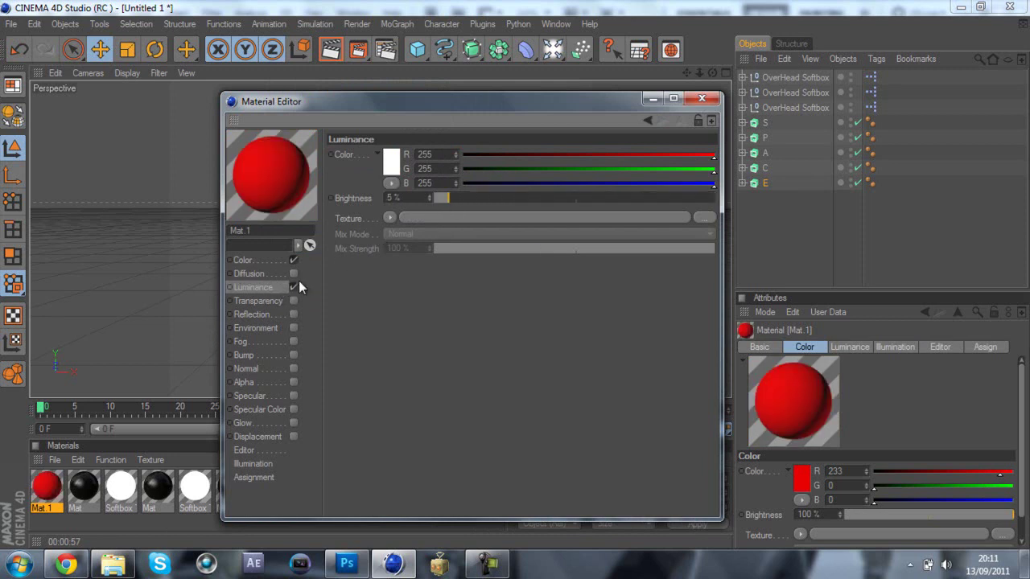
Enable Reflection on the red material at 22% brightness with a Fresnel texture at 25% mix strength, and close the Material Editor.
left_click(294, 315)
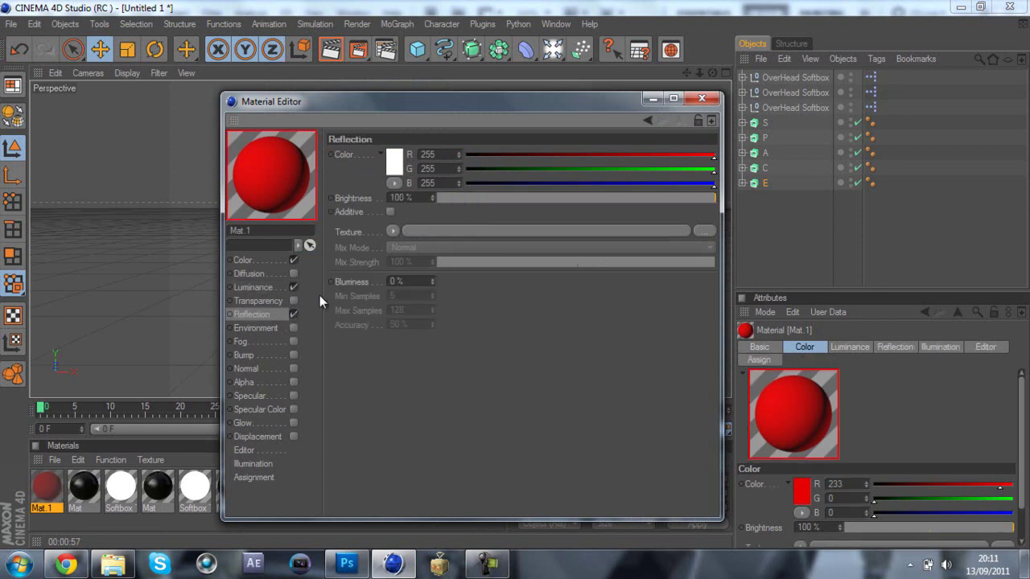
left_click(479, 199)
left_click_drag(490, 199, 498, 198)
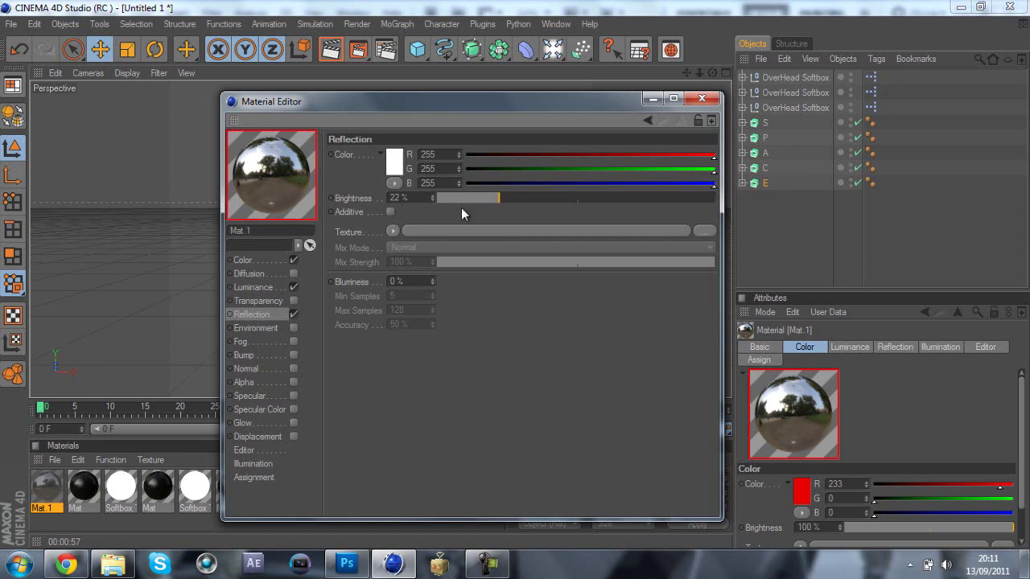
left_click(392, 232)
left_click(428, 358)
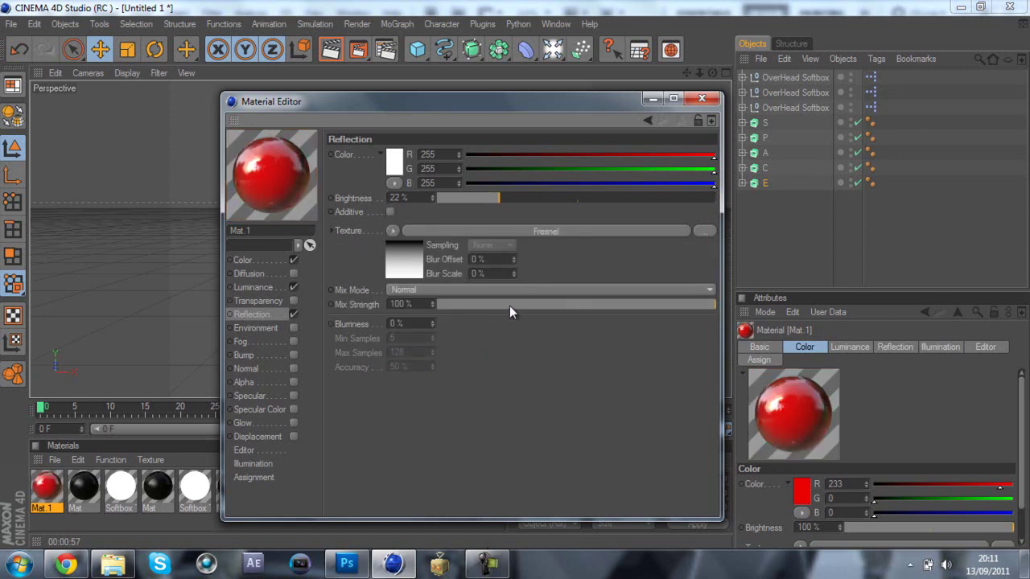
left_click(506, 305)
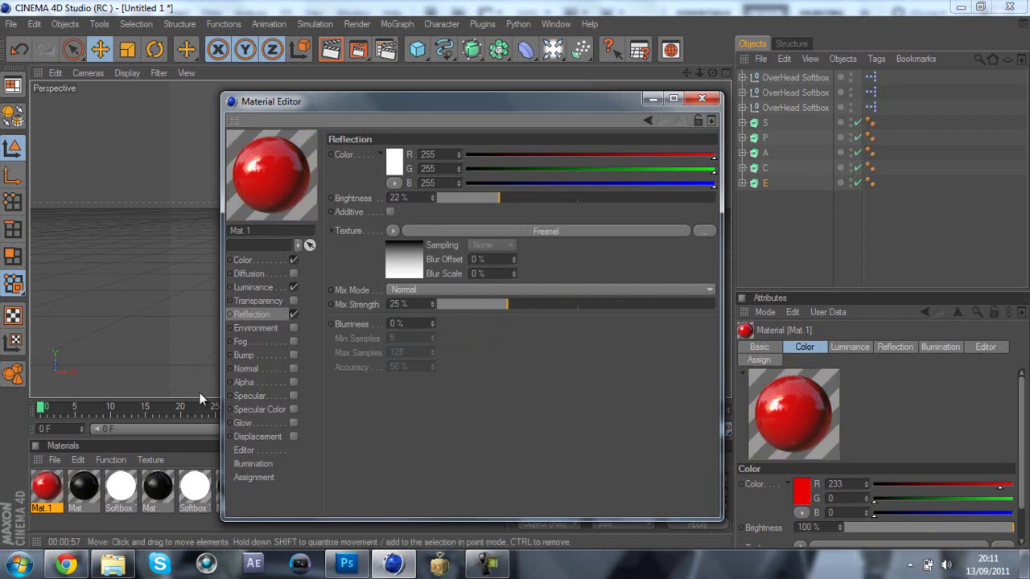
left_click(701, 98)
Apply the red material Mat.1 to all five letters S, P, A, C and E.
left_click_drag(217, 372, 838, 150)
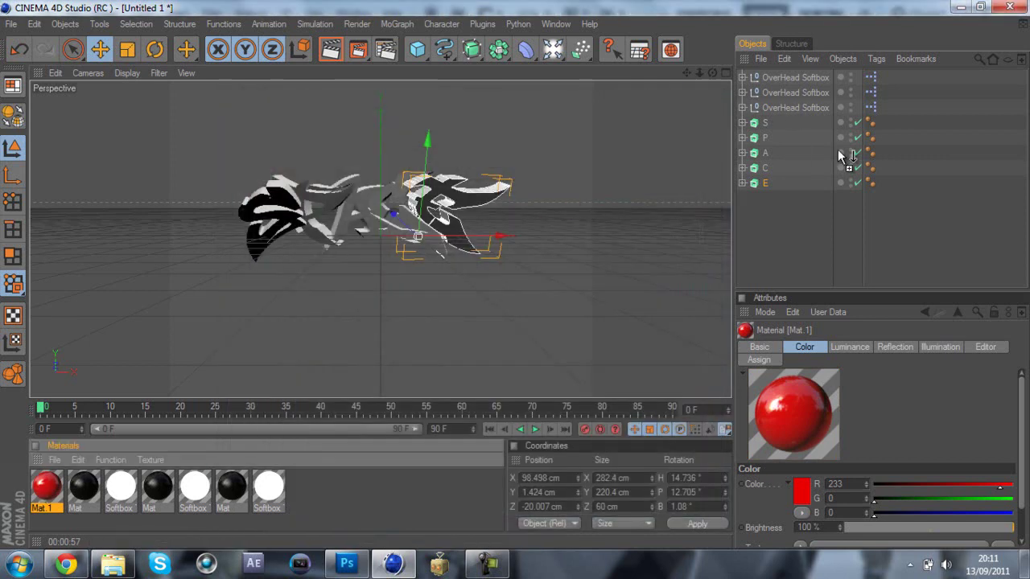
left_click_drag(771, 124, 886, 139)
left_click_drag(886, 139, 882, 185, "ctrl")
left_click(880, 210)
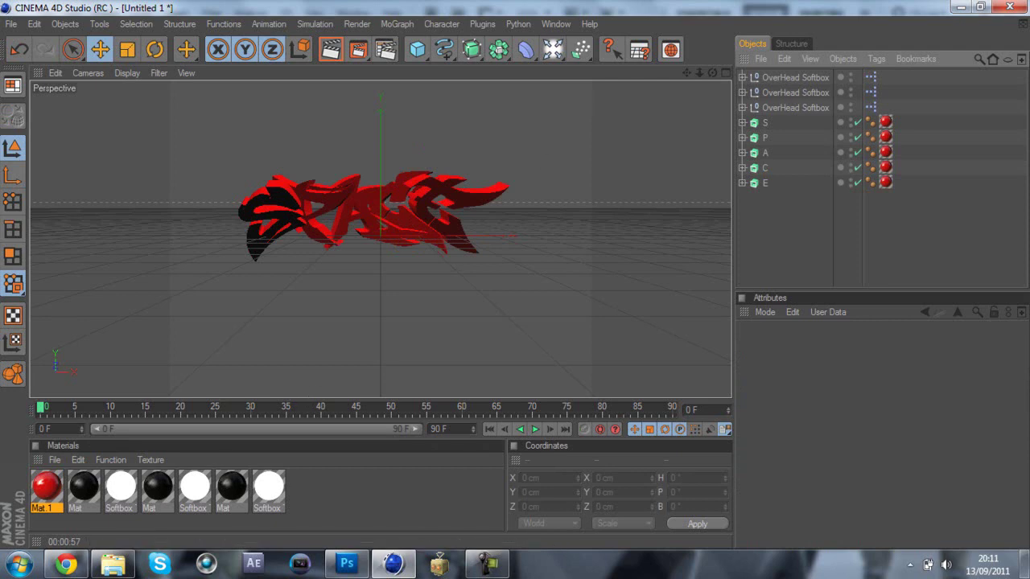
Import arrow draw.ai from the Photoshop Files folder into Cinema 4D at a scale of 1 centimeter with connected splines.
left_click(111, 566)
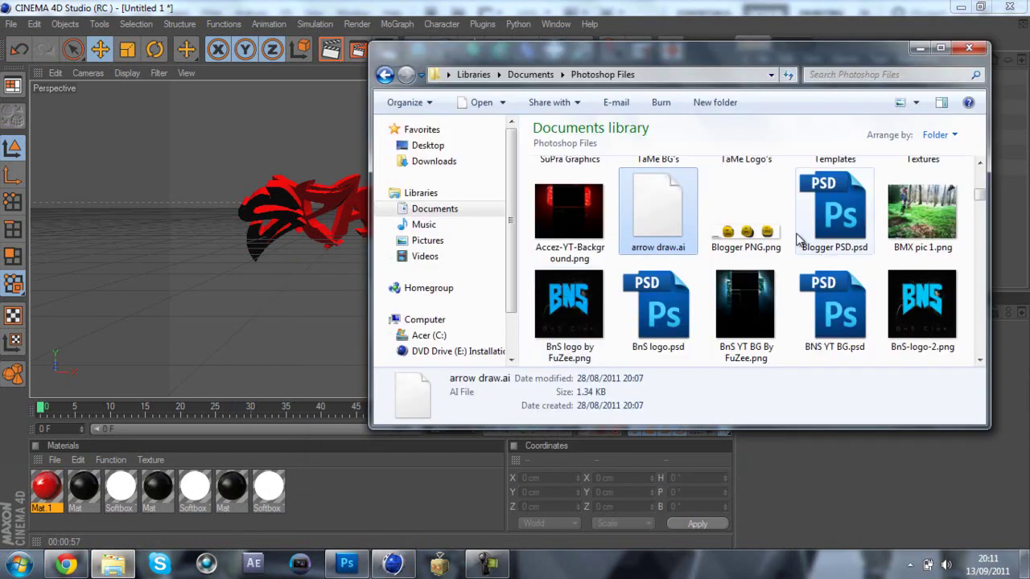
key("alt")
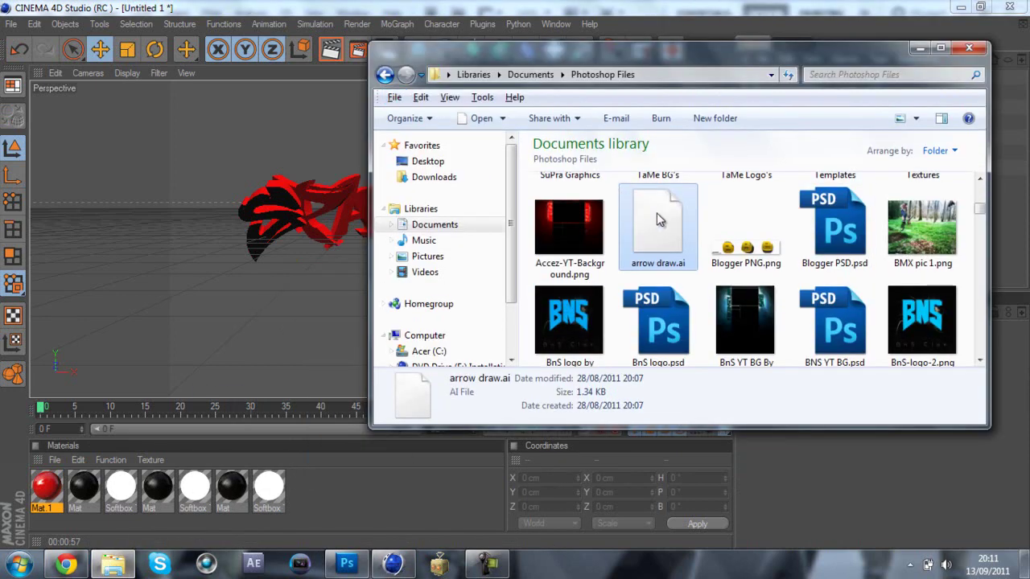
key("alt")
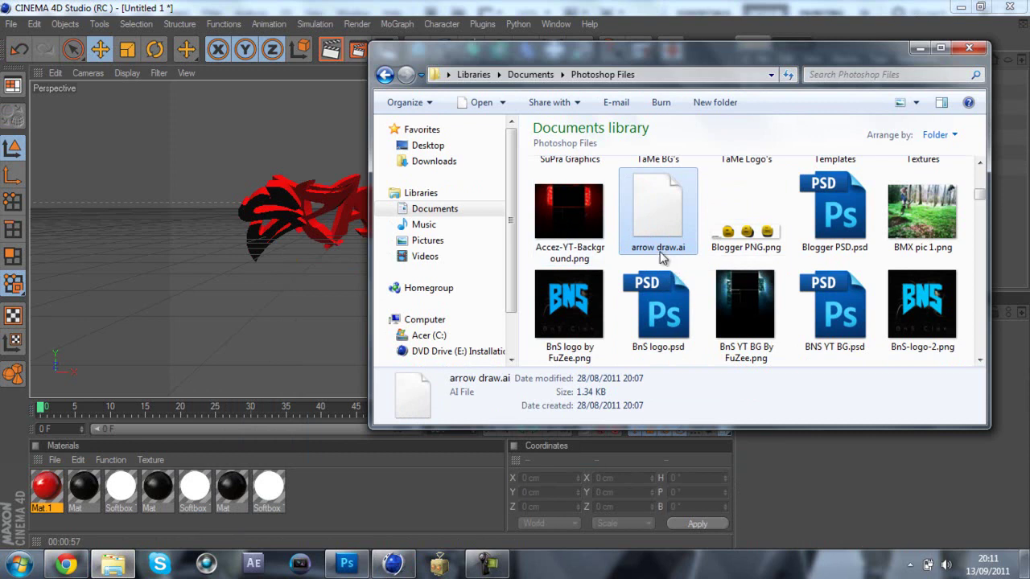
left_click_drag(257, 266, 264, 291)
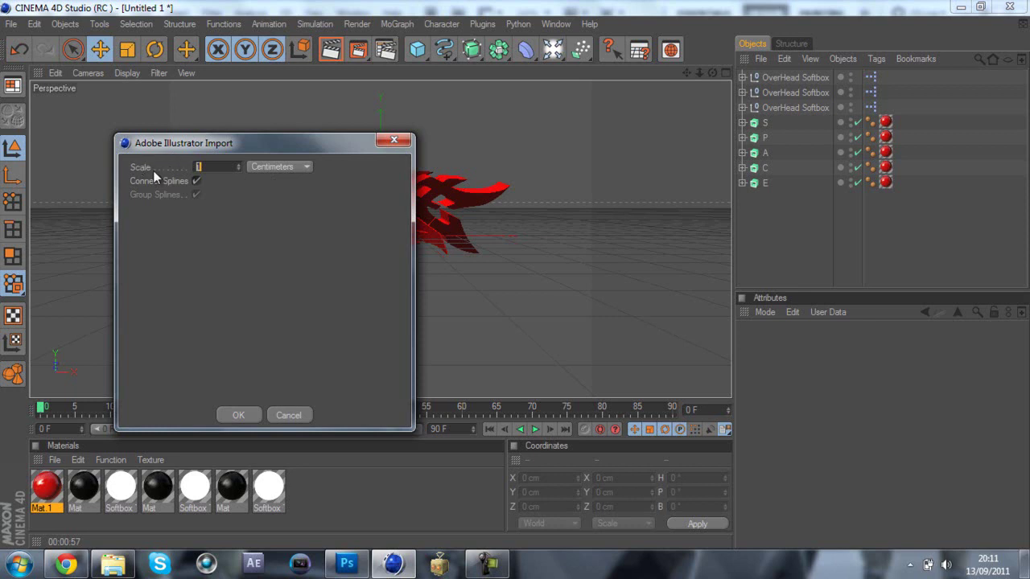
left_click(235, 413)
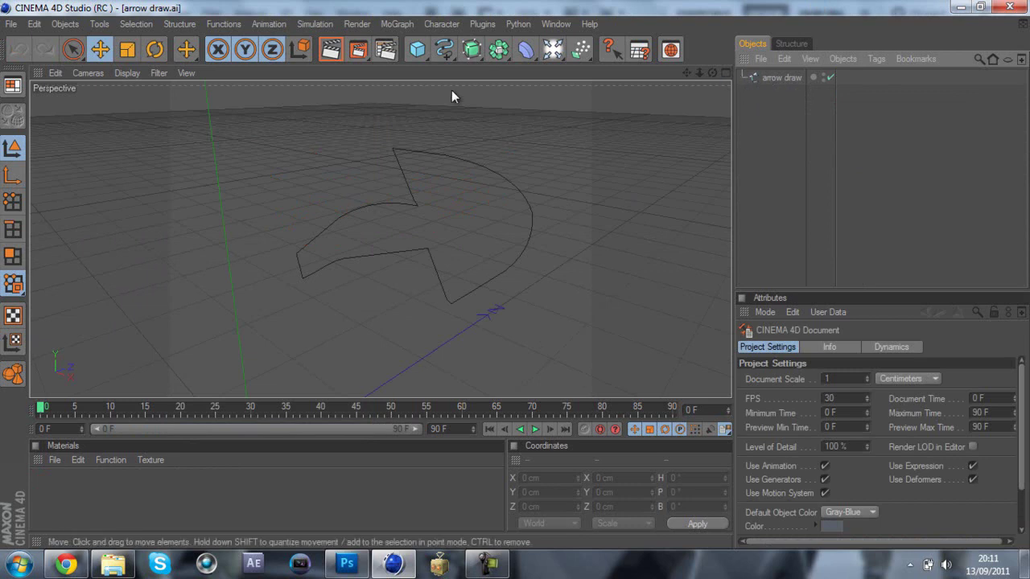
Copy the arrow draw spline from the imported document and paste it into the Untitled 1 scene.
left_click(777, 77)
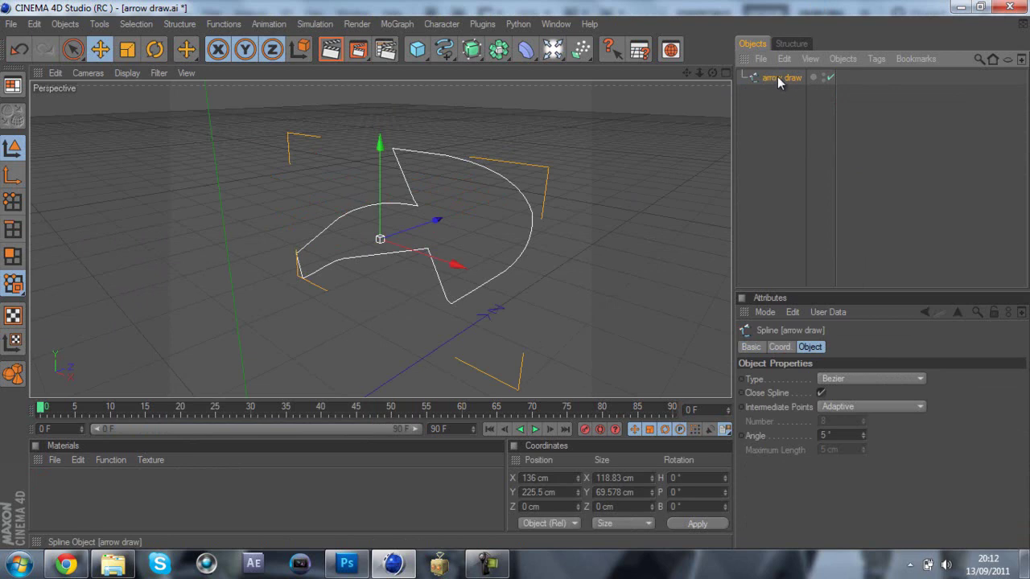
left_click(797, 134)
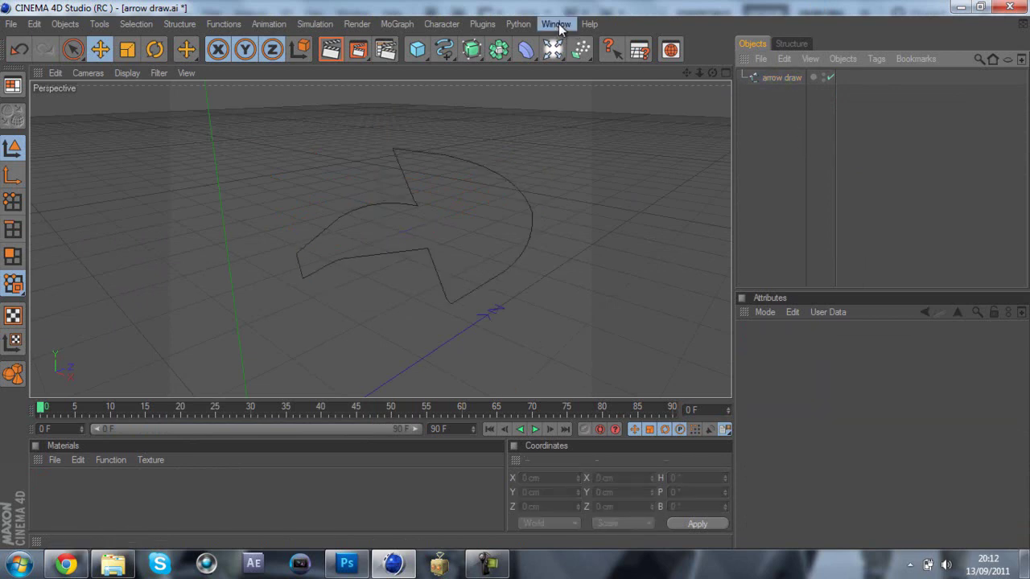
left_click(558, 25)
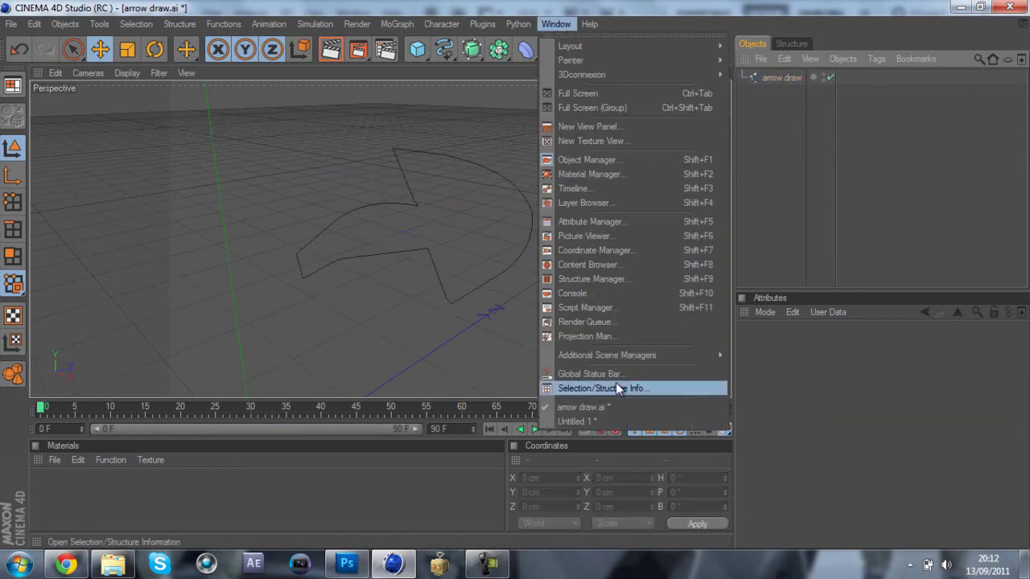
left_click(580, 422)
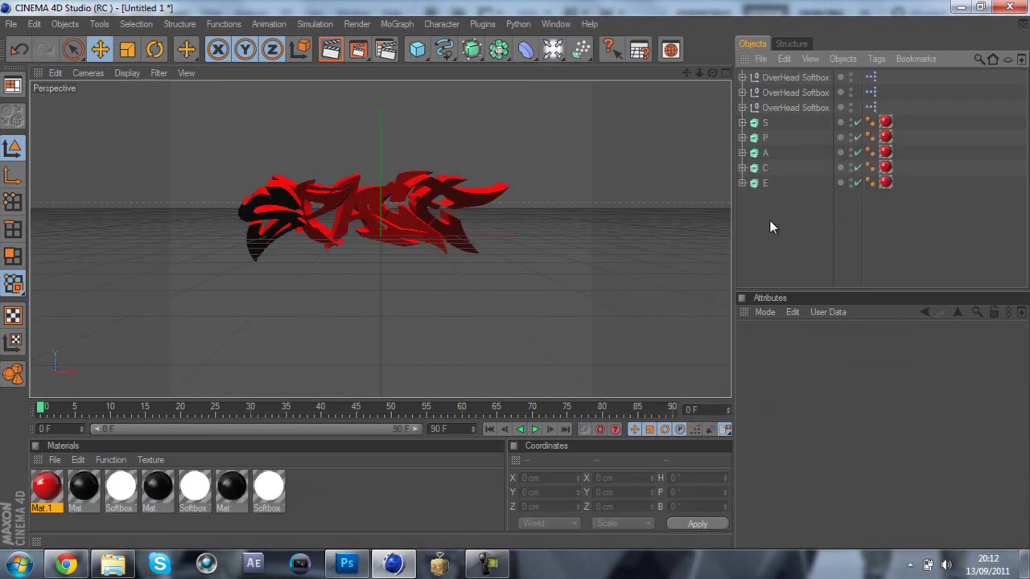
key("ctrl+v")
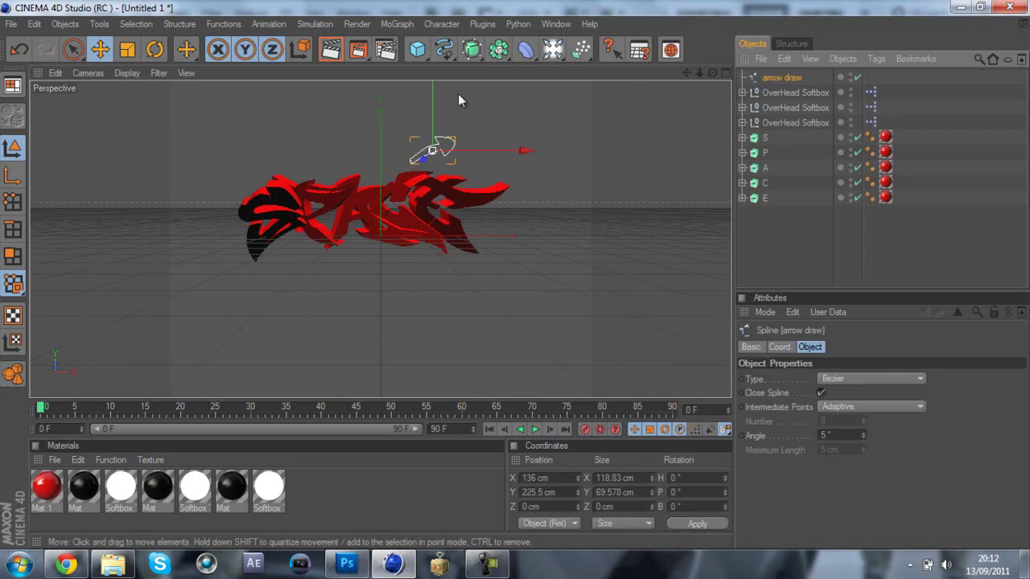
Shift the arrow spline to about Z 22 cm and nest it inside a new Extrude NURBS object.
mouse_move(424, 162)
left_mouse_down()
mouse_move(515, 281)
mouse_move(425, 159)
left_mouse_up()
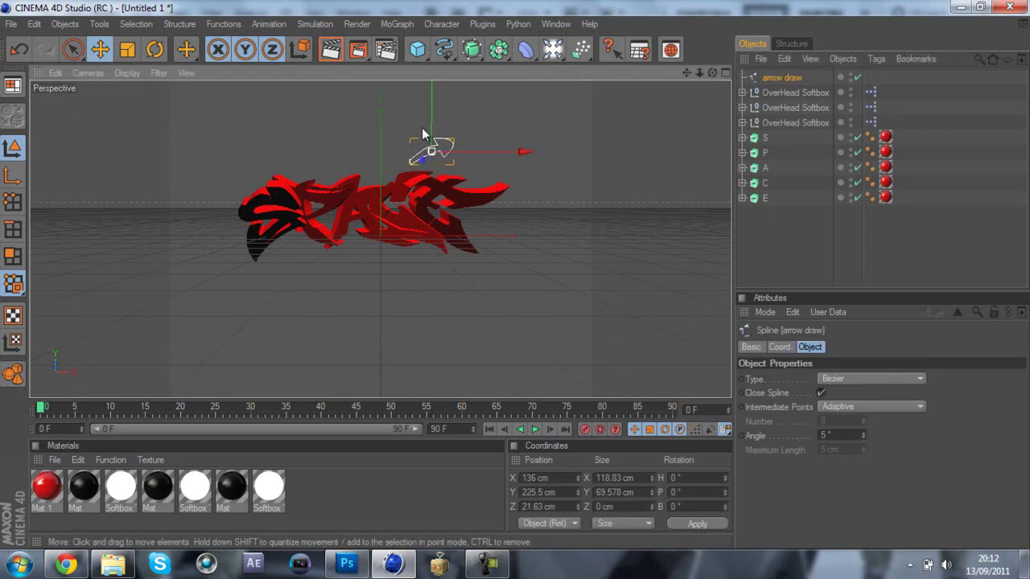
mouse_move(471, 49)
left_mouse_down()
mouse_move(515, 69)
mouse_move(629, 62)
left_mouse_up()
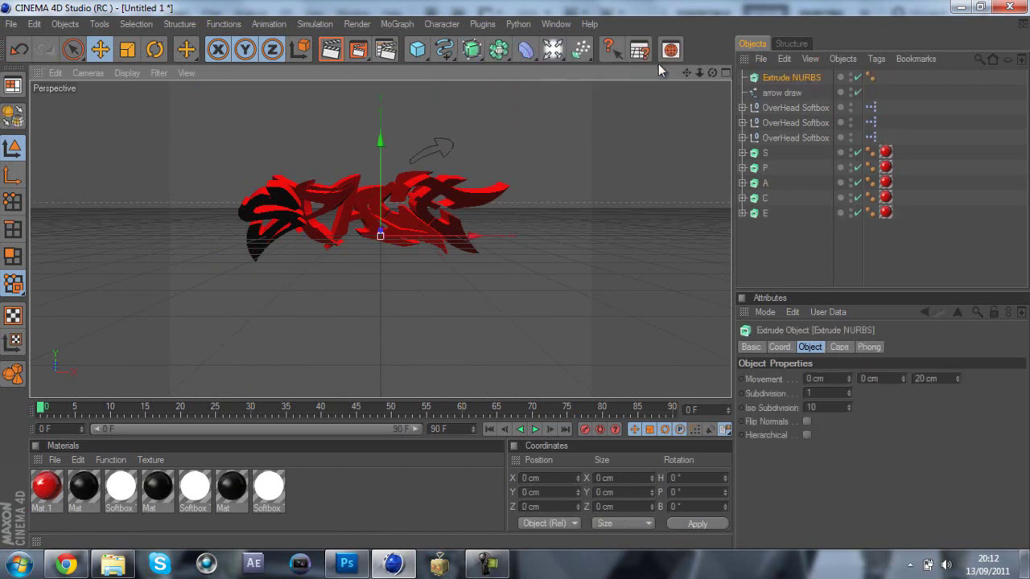
left_click(791, 92)
left_click_drag(789, 79, 789, 77)
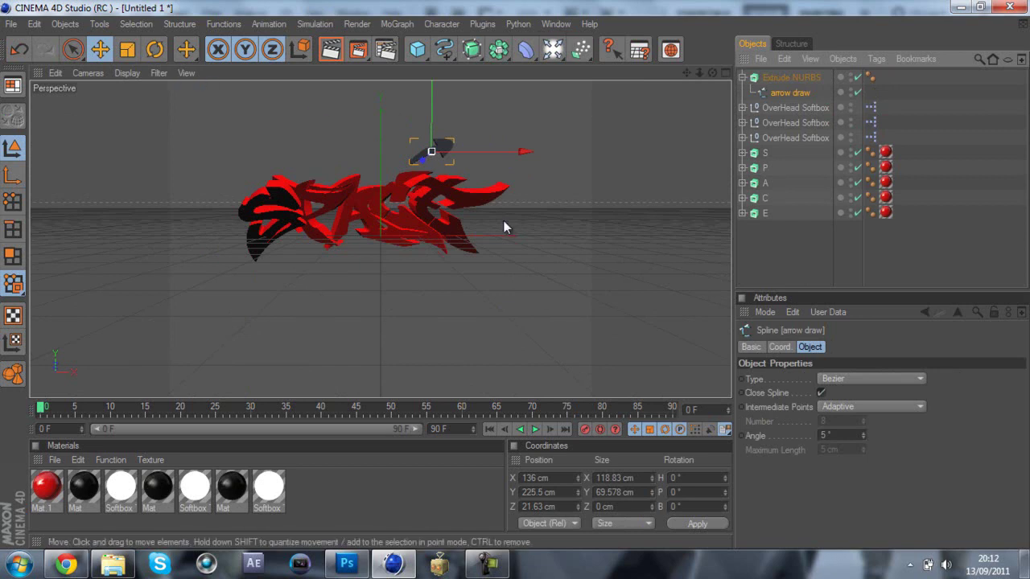
Move the arrow spline to about X 290, Y 162, Z -56 cm and apply Mat.1 to its Extrude NURBS.
left_click_drag(516, 276, 424, 158)
left_click_drag(442, 95, 528, 172)
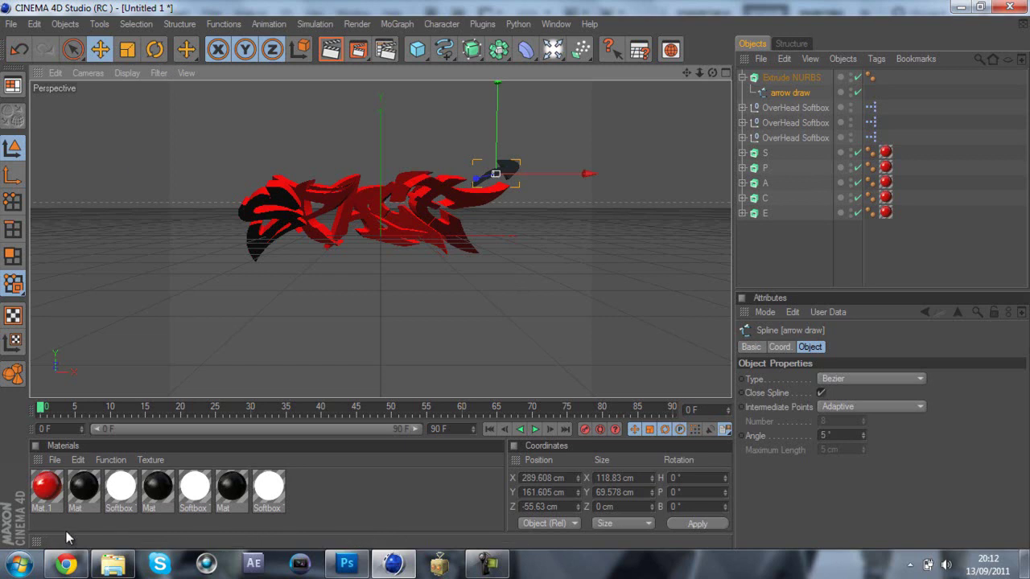
left_click_drag(49, 497, 783, 74)
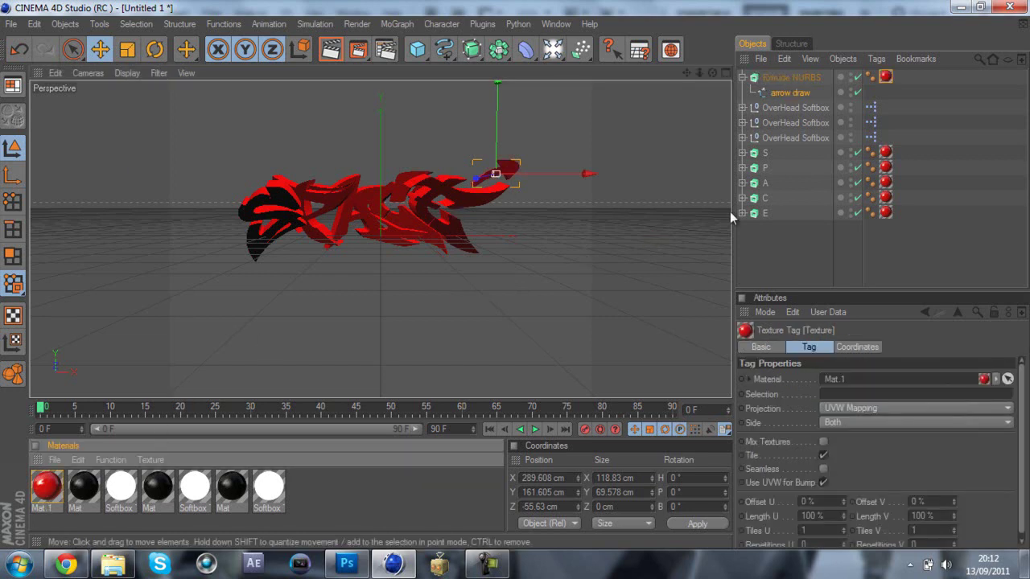
Bank the arrow spline to about -29° and move it beside the E's upper tip at about X 285, Y 154, Z 32 cm.
left_click_drag(557, 213, 611, 208)
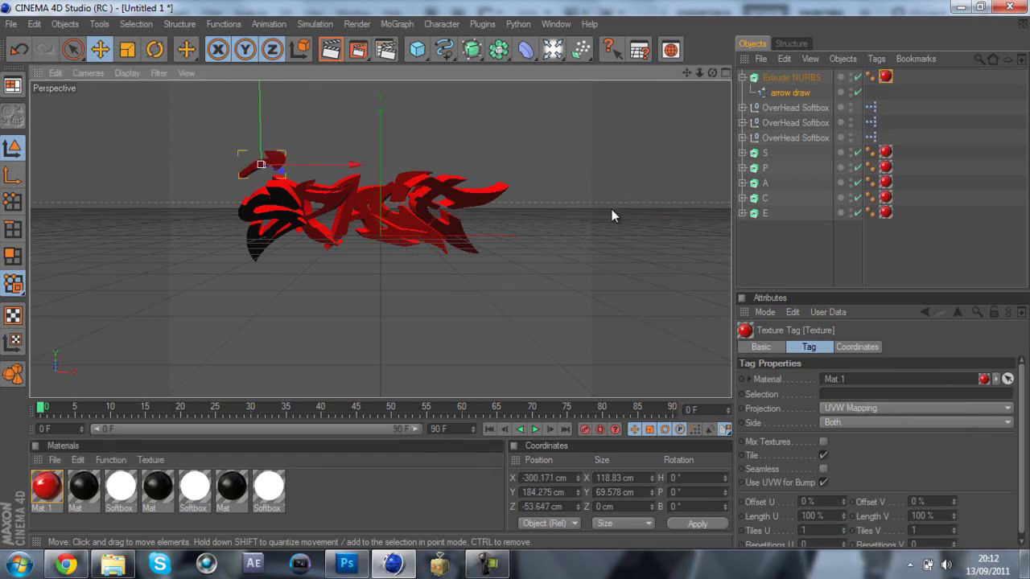
left_click_drag(376, 159, 593, 165)
key("r")
left_click_drag(497, 156, 277, 103)
left_click(100, 49)
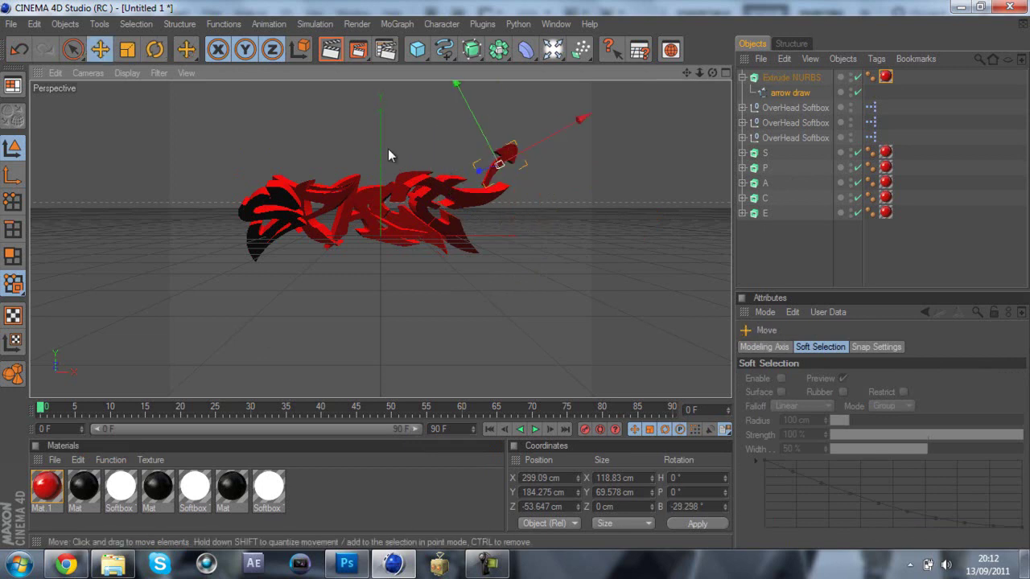
left_click_drag(473, 171, 494, 296)
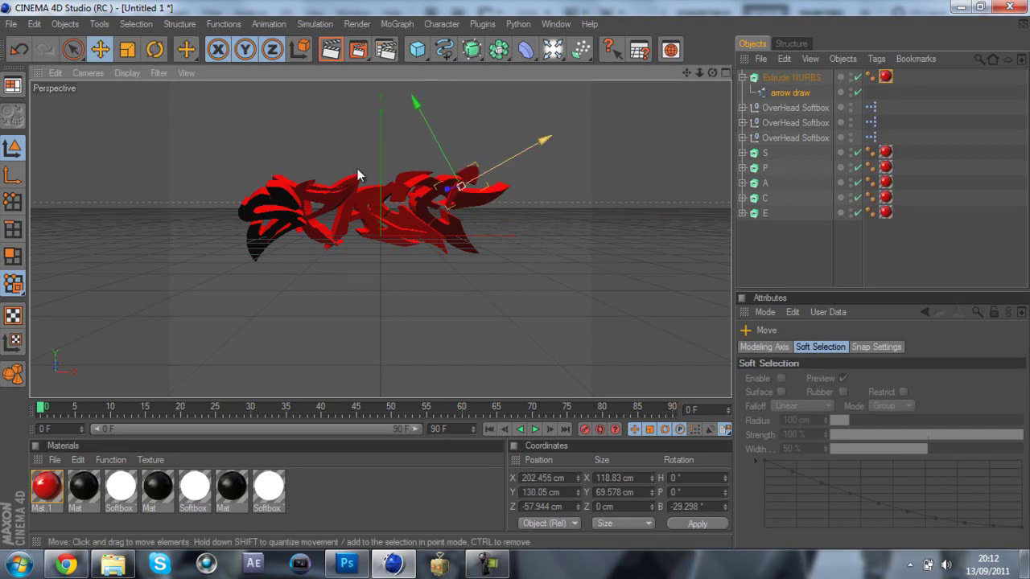
mouse_move(443, 197)
left_mouse_down()
mouse_move(514, 280)
mouse_move(478, 249)
mouse_move(450, 188)
mouse_move(457, 196)
mouse_move(516, 277)
left_mouse_up()
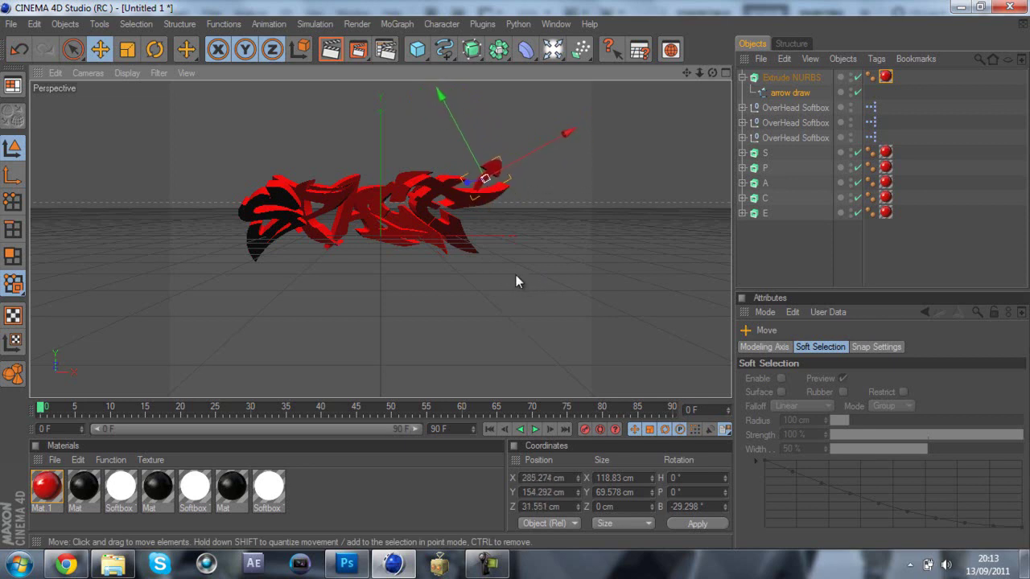
Duplicate the arrow's Extrude NURBS and rotate the copy to a bank of -180°.
left_click(745, 77)
left_click(776, 77)
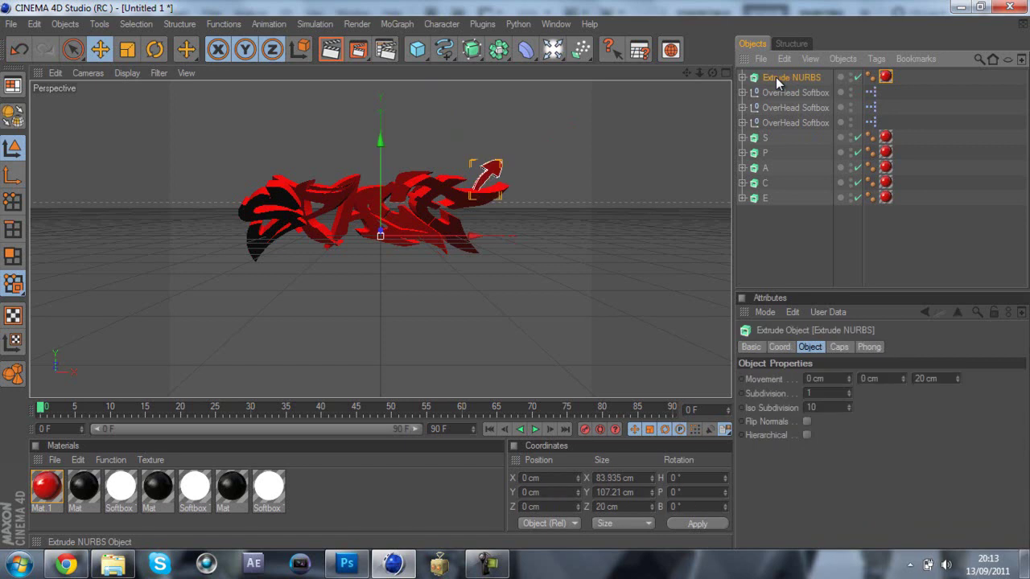
key("ctrl+c")
key("ctrl+v")
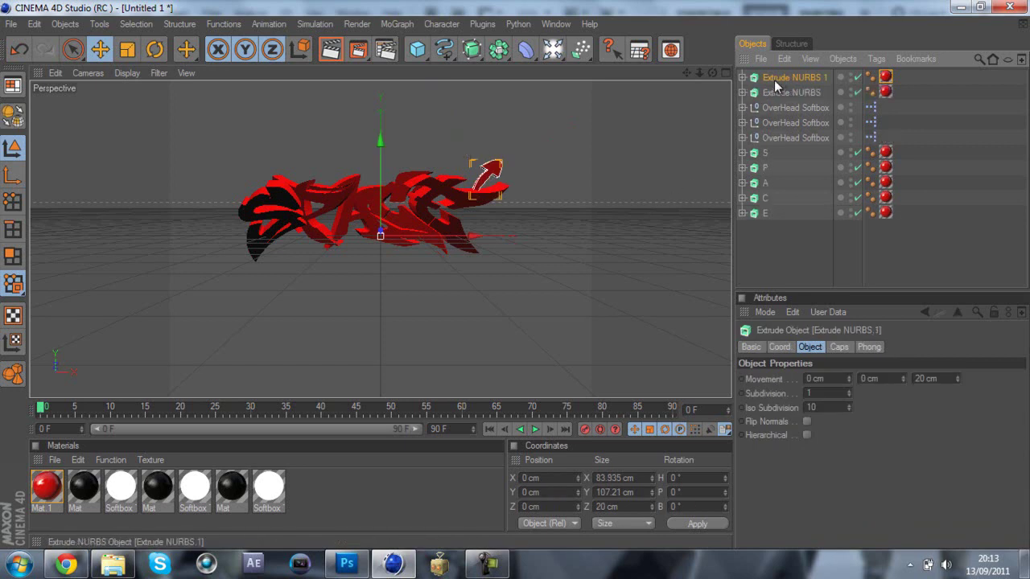
left_click(160, 50)
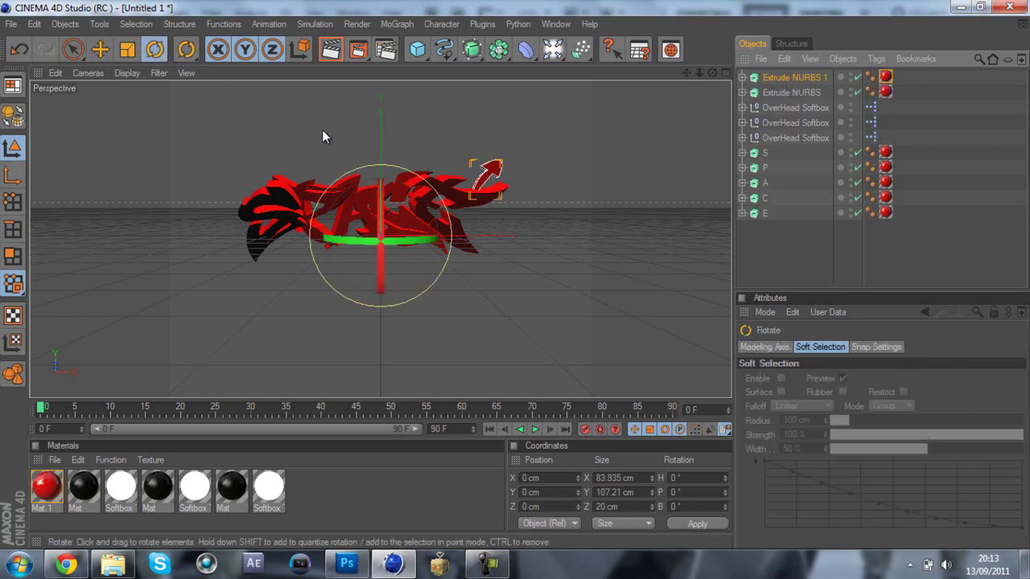
left_click_drag(345, 190, 431, 300)
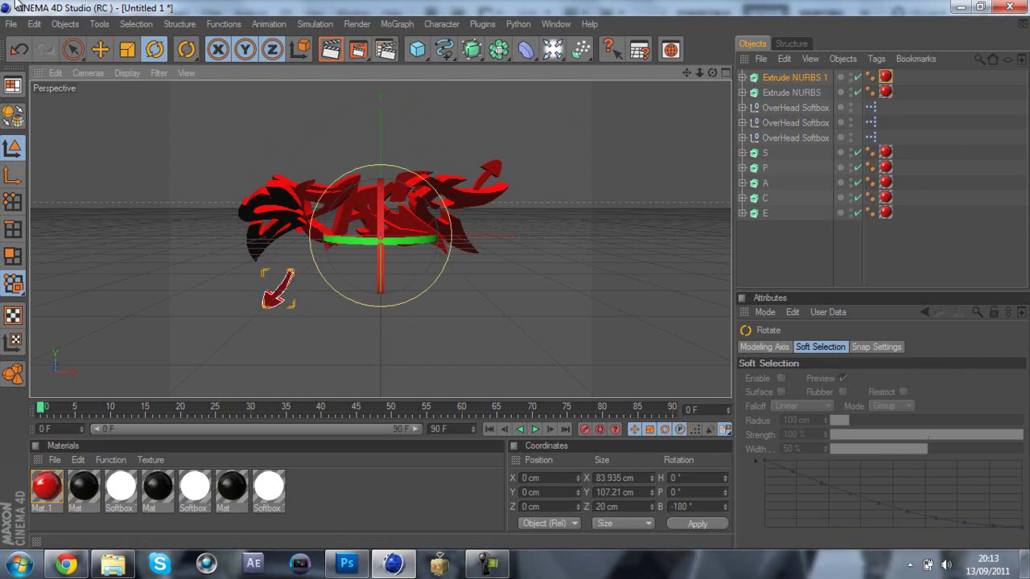
Move the arrow copy to the S's lower tail at about X -87, Y 36, Z 3 cm and adjust its bank to about -168°.
left_click(89, 73)
left_click(97, 58)
left_click(103, 54)
left_click_drag(344, 303, 514, 274)
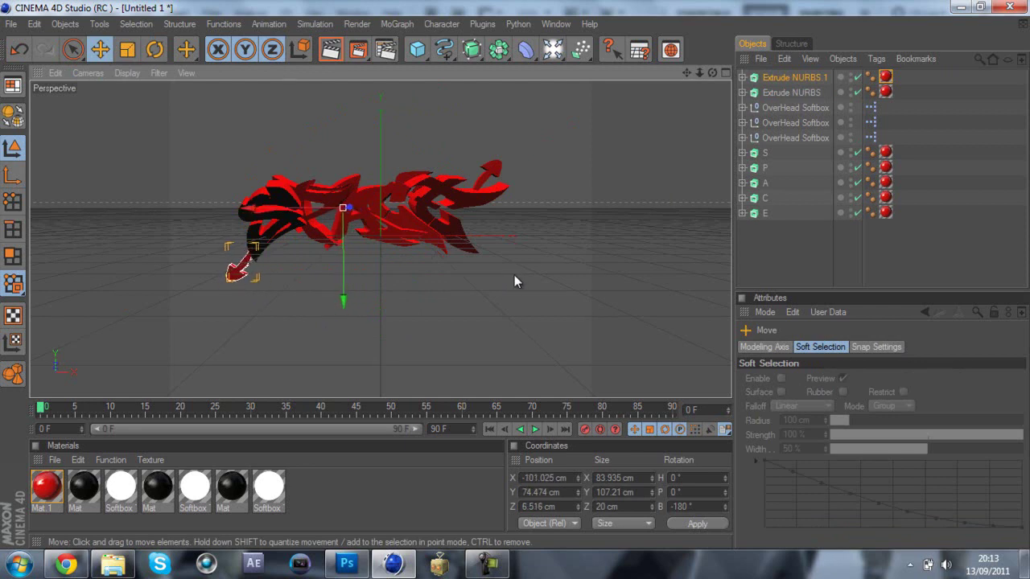
left_click(155, 51)
left_click_drag(378, 164, 392, 174)
left_click(99, 49)
left_click_drag(515, 280, 515, 282)
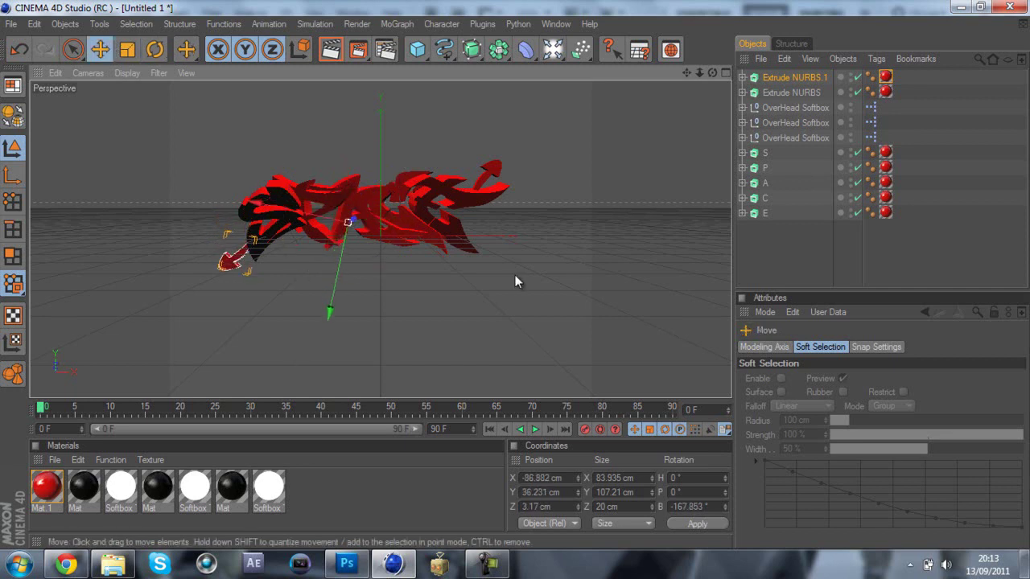
left_click(808, 264)
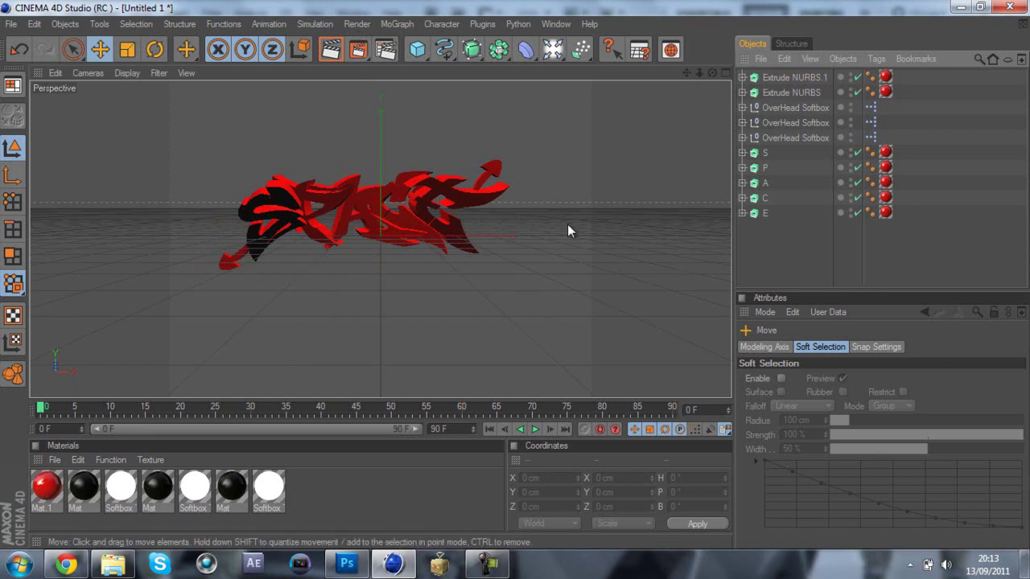
Duplicate the S, P, A, C and E letter objects together and rotate the copies 180° in bank.
left_click(765, 155)
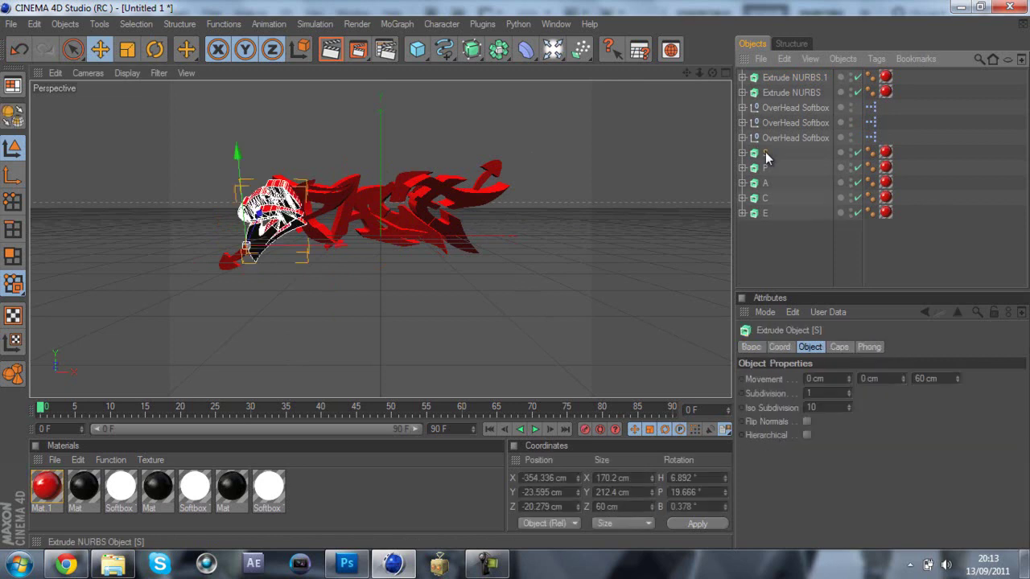
left_click(766, 213, "shift")
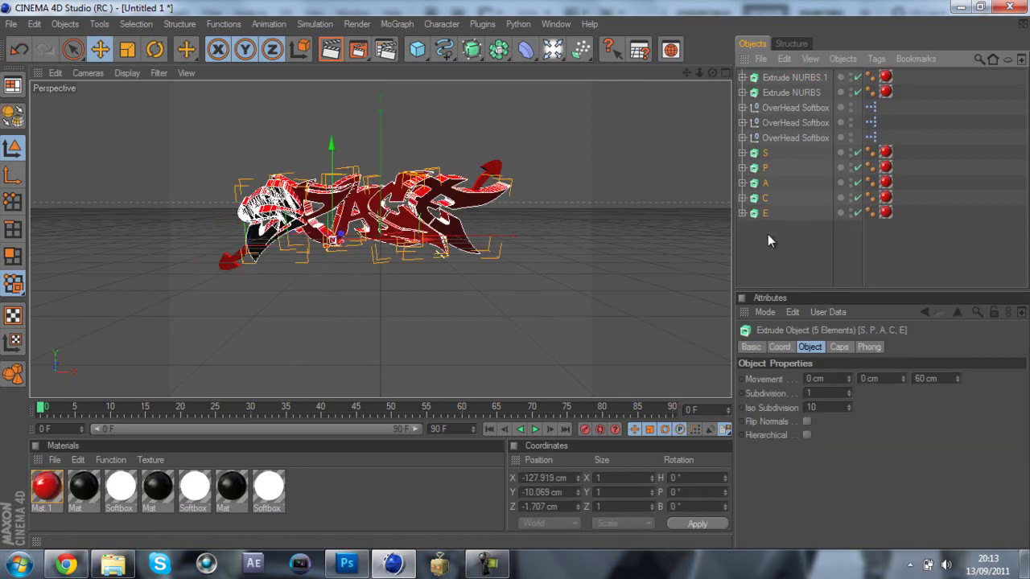
key("ctrl+c")
key("ctrl+v")
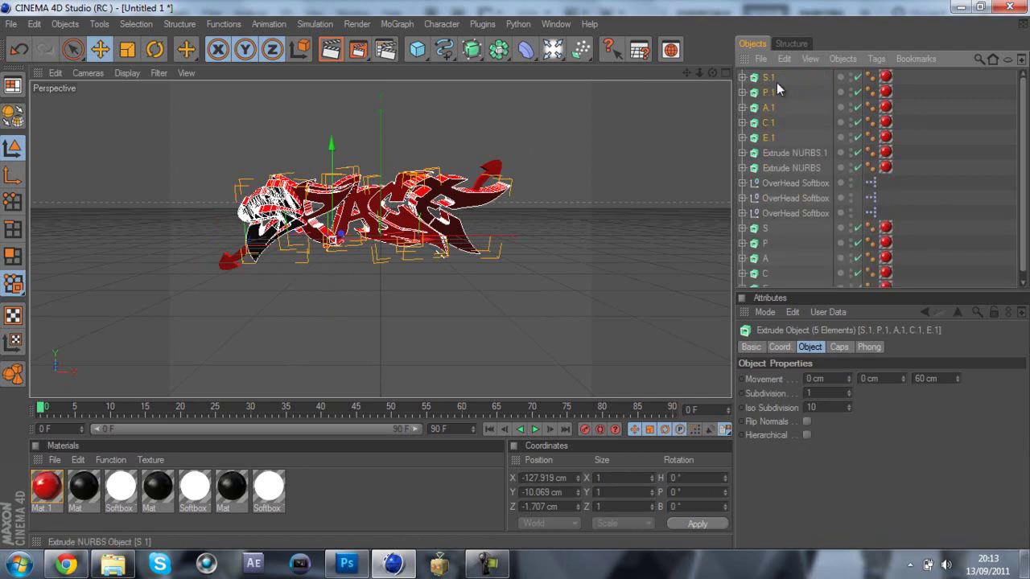
left_click(155, 50)
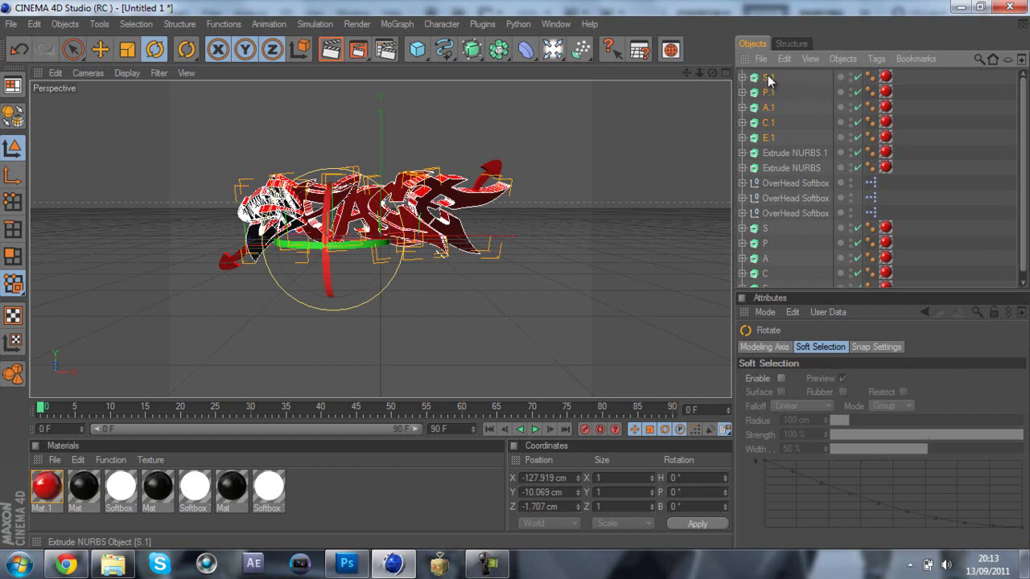
left_click_drag(363, 184, 297, 301)
Move the copied letters behind the originals to about X 72, Y 119, Z 67 cm and remove their Mat.1 texture tags.
left_click(101, 50)
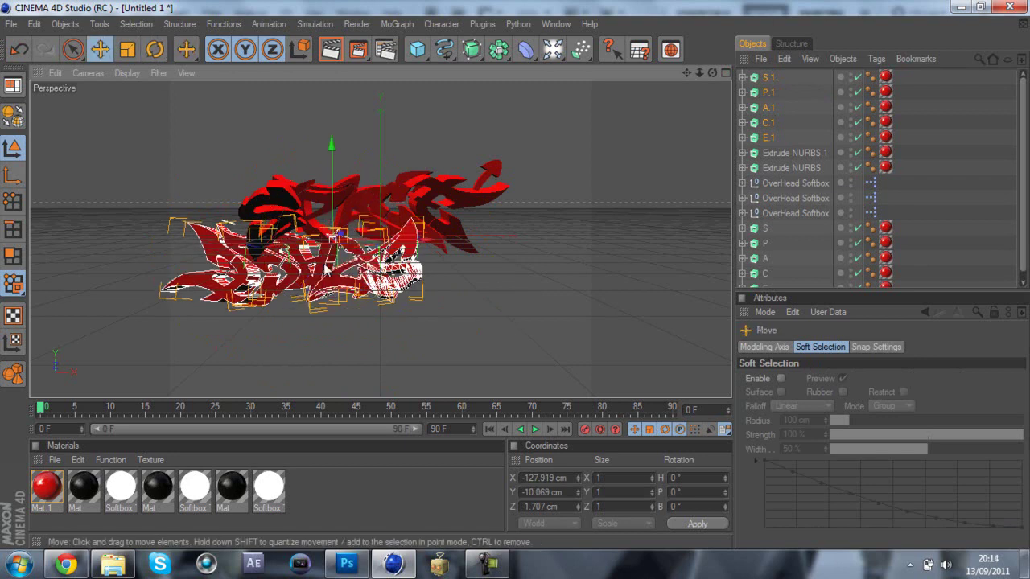
left_click_drag(292, 254, 513, 275)
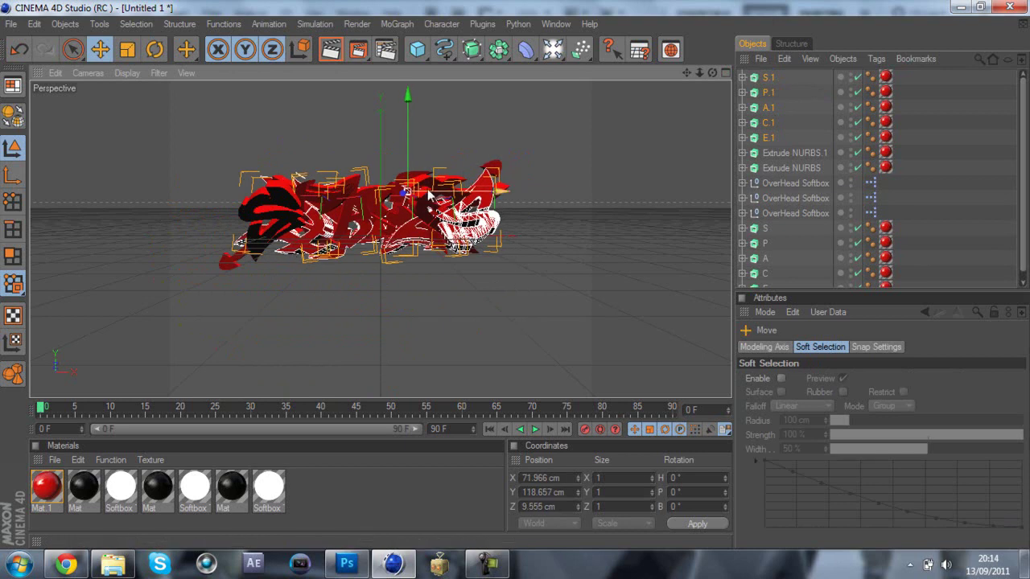
left_click_drag(484, 273, 514, 274)
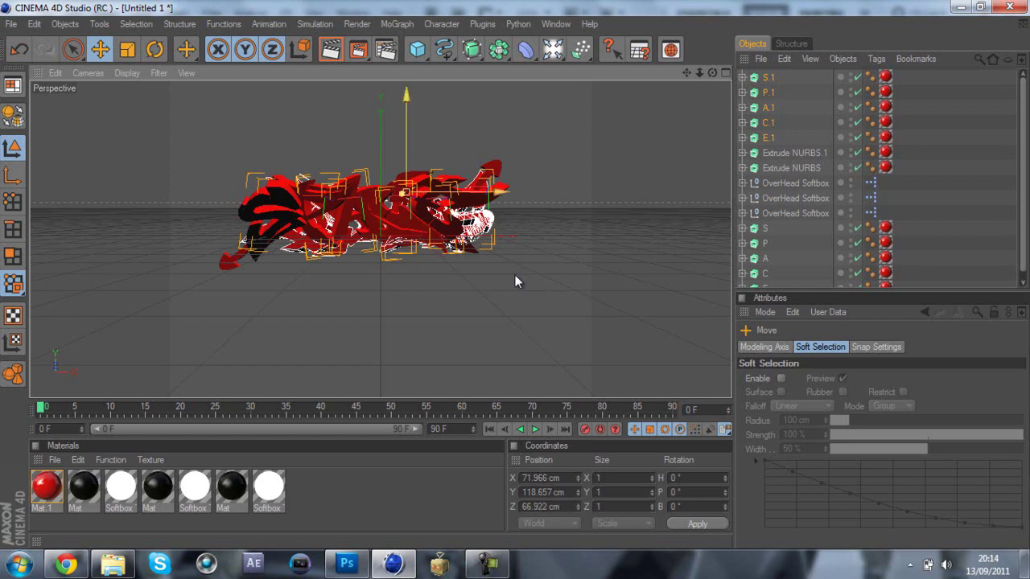
left_click(889, 78)
left_click(888, 137, "shift")
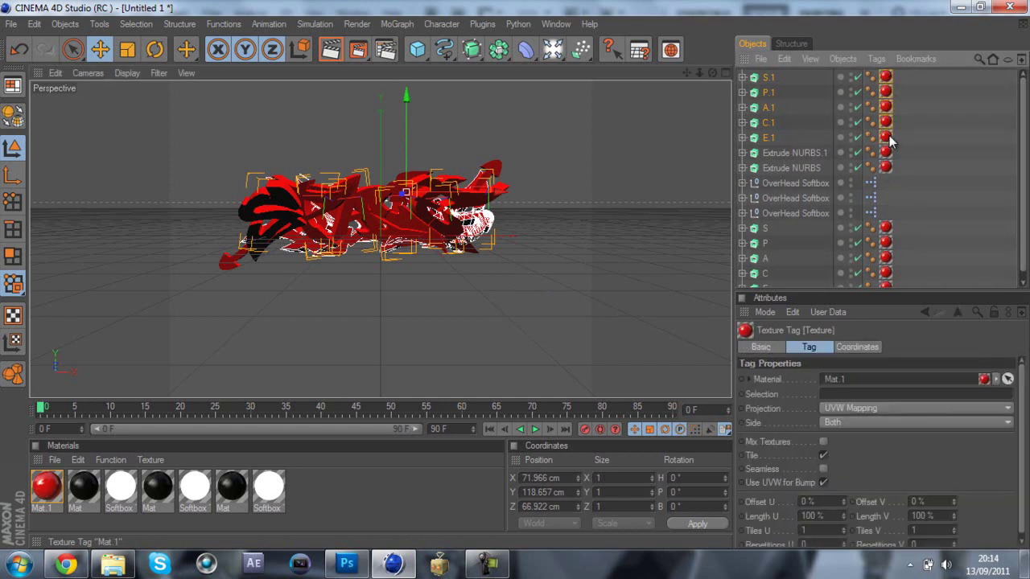
key("Delete")
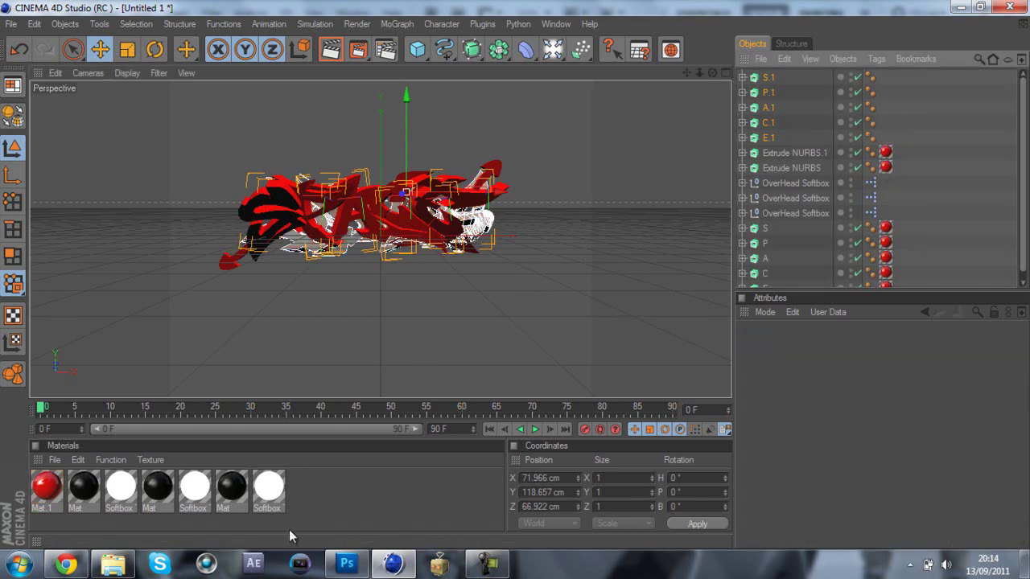
Create a new material with a black color and enable Luminance at 5% brightness.
double_click(325, 507)
double_click(50, 485)
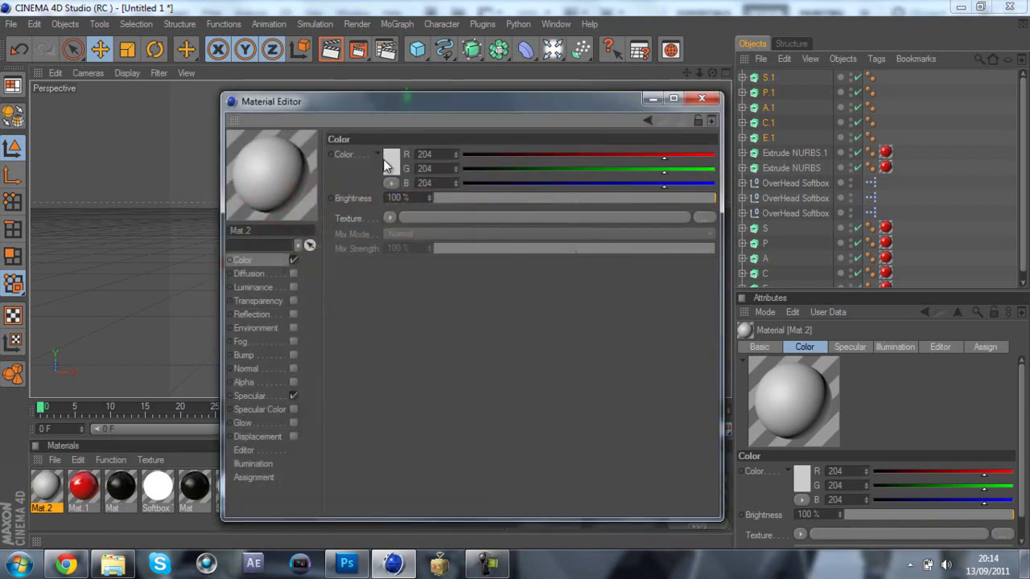
left_click(389, 161)
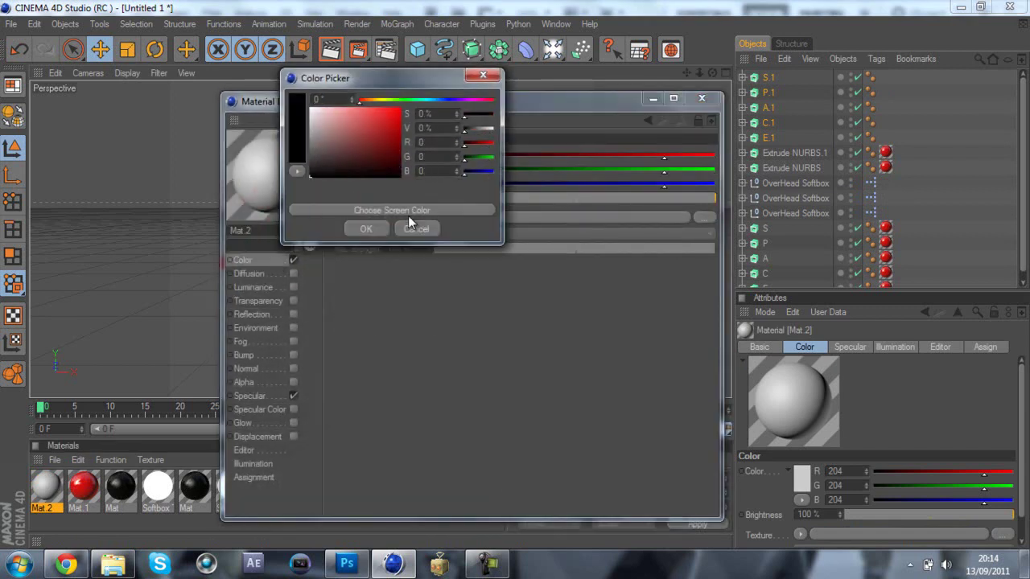
left_click(365, 229)
left_click(294, 287)
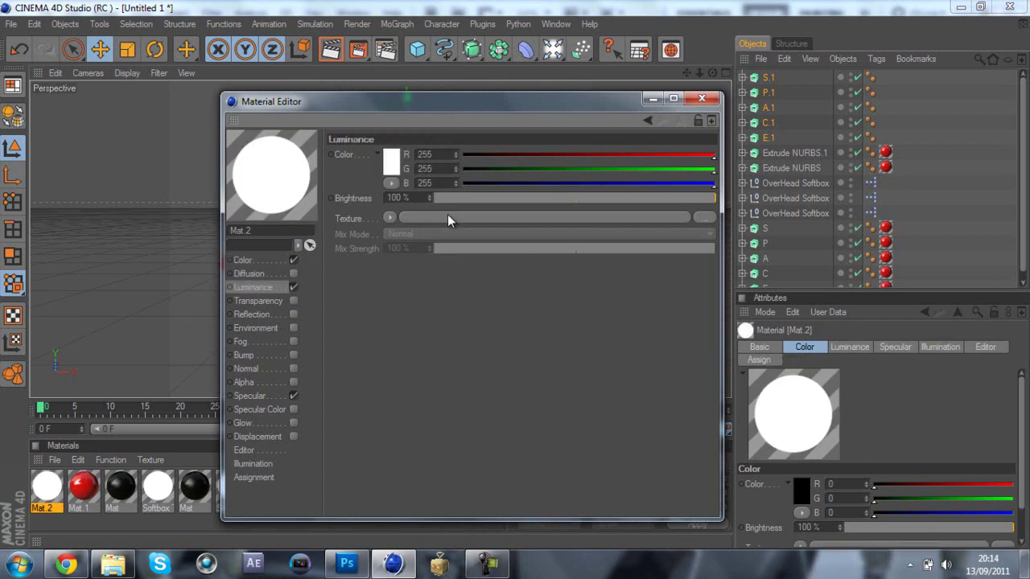
left_click(446, 199)
left_click_drag(446, 198, 447, 199)
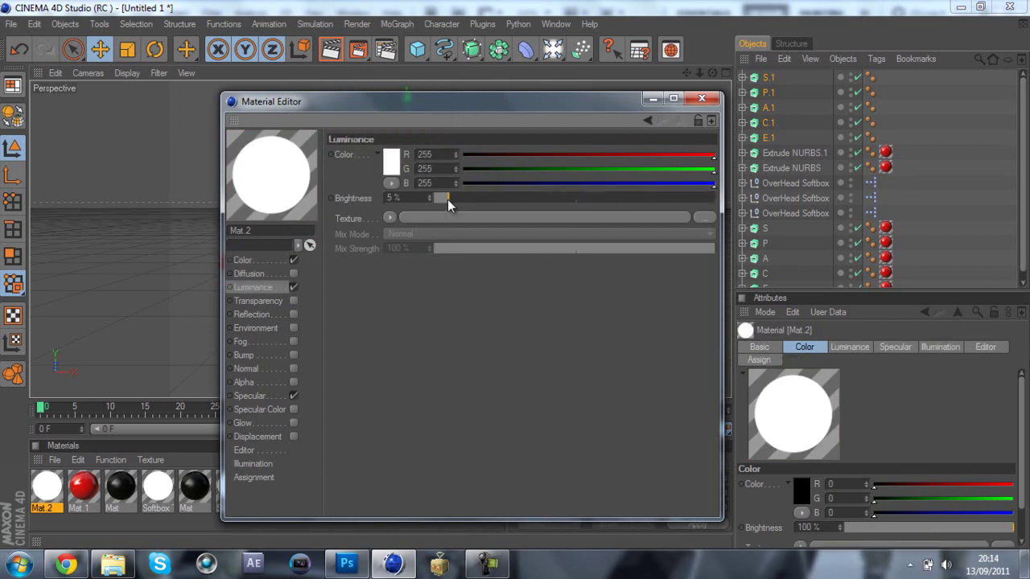
Disable Mat.2's Specular and enable Reflection at 22% brightness with a Fresnel texture at 25% mix strength.
left_click(293, 396)
left_click(293, 313)
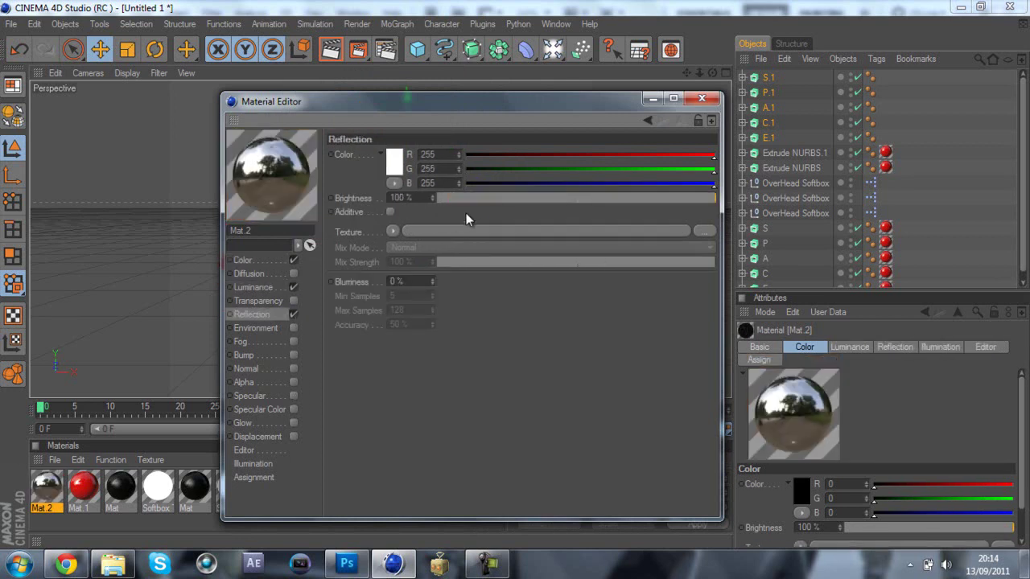
left_click_drag(454, 197, 499, 197)
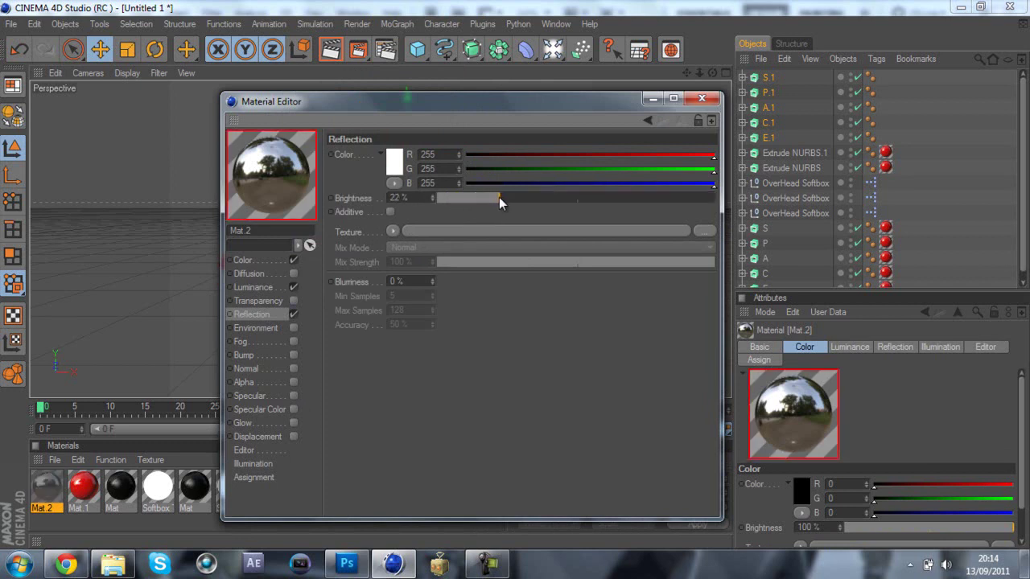
left_click(392, 232)
left_click(447, 361)
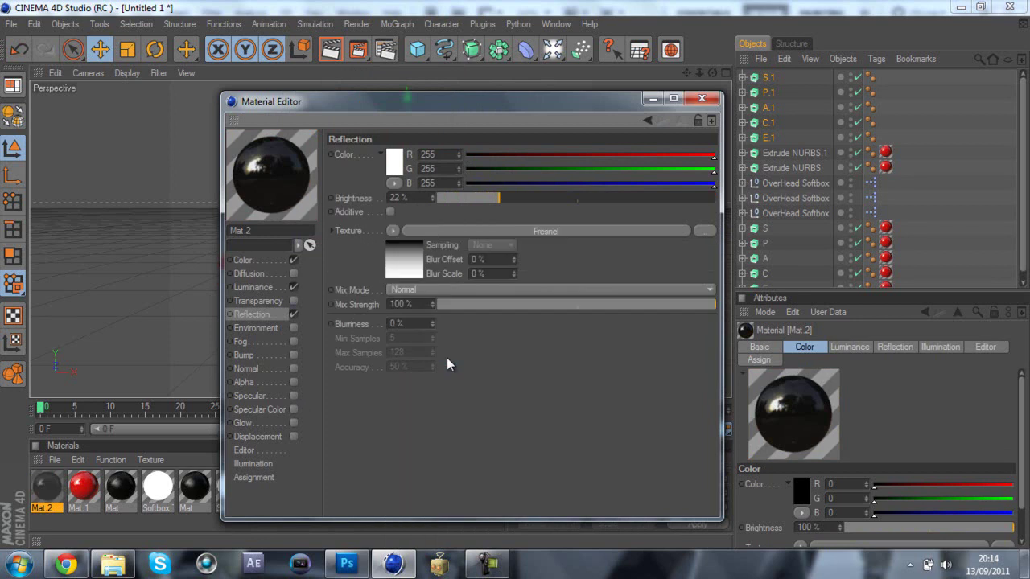
left_click_drag(514, 298, 507, 302)
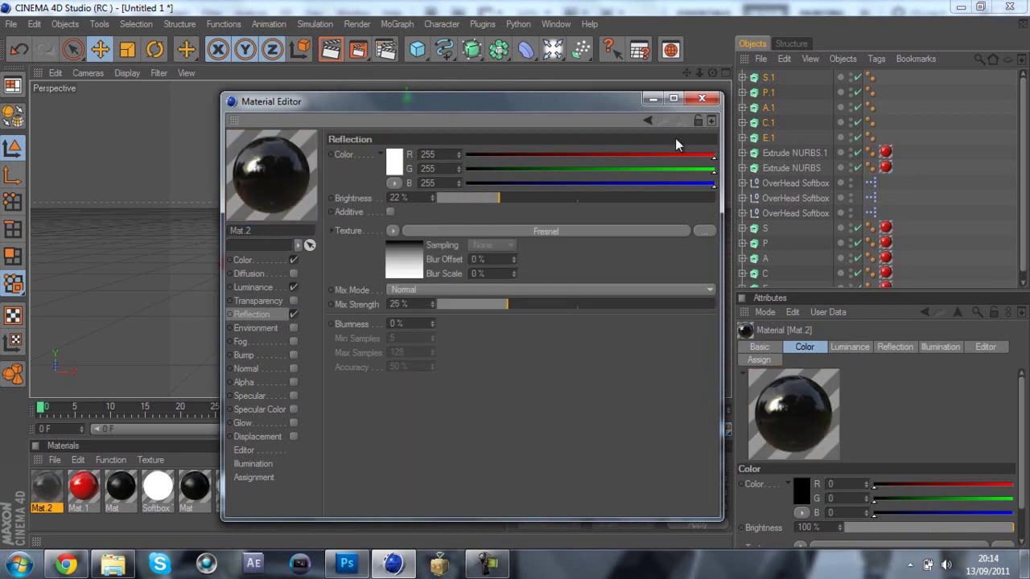
left_click(704, 98)
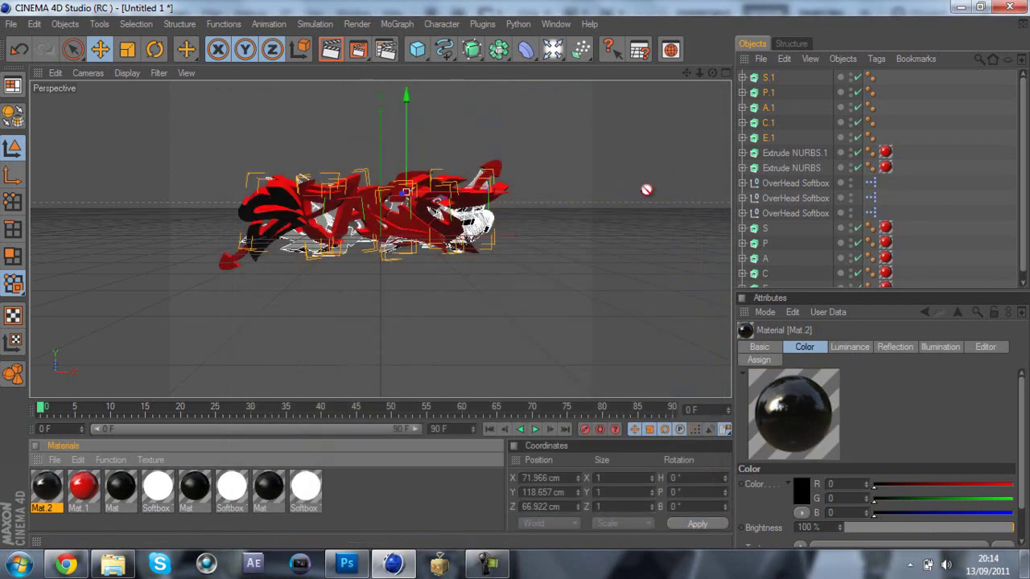
Apply Mat.2 to the copied letters S.1, P.1, A.1, C.1 and E.1, leaving one texture tag on each.
left_click_drag(774, 76, 776, 77)
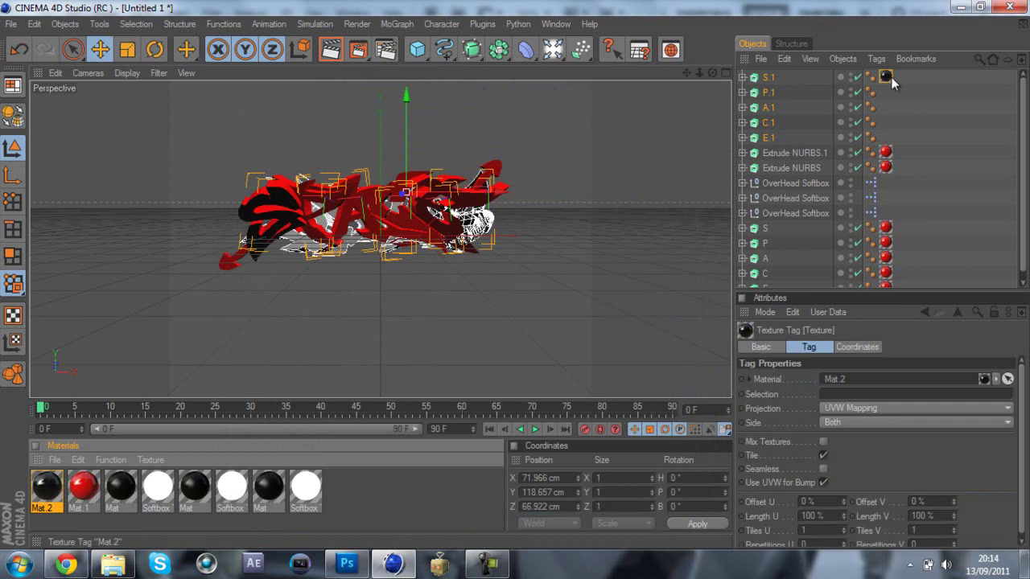
mouse_move(887, 78)
left_mouse_down()
mouse_move(886, 137)
mouse_move(886, 92)
left_mouse_up()
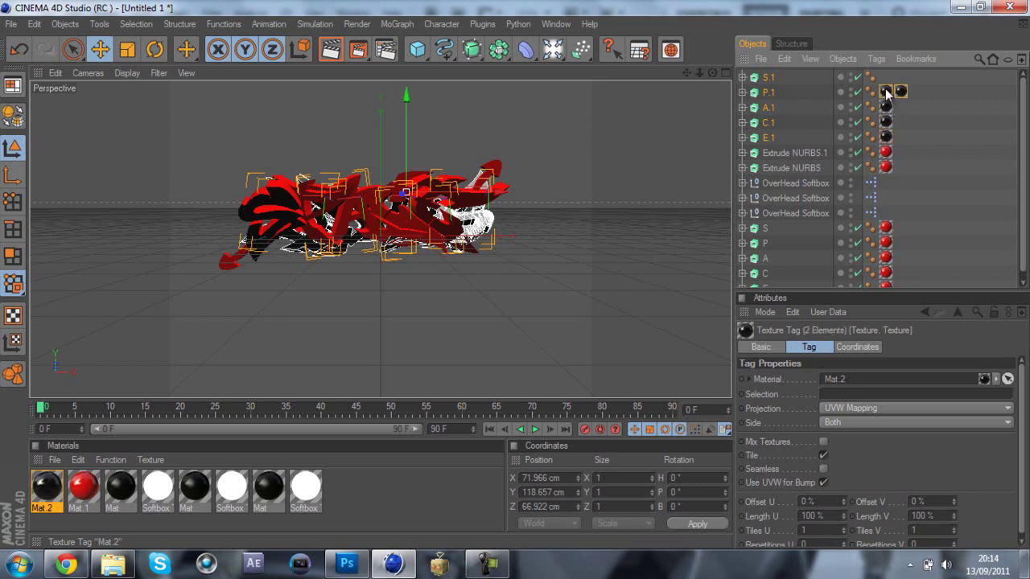
left_click(887, 94)
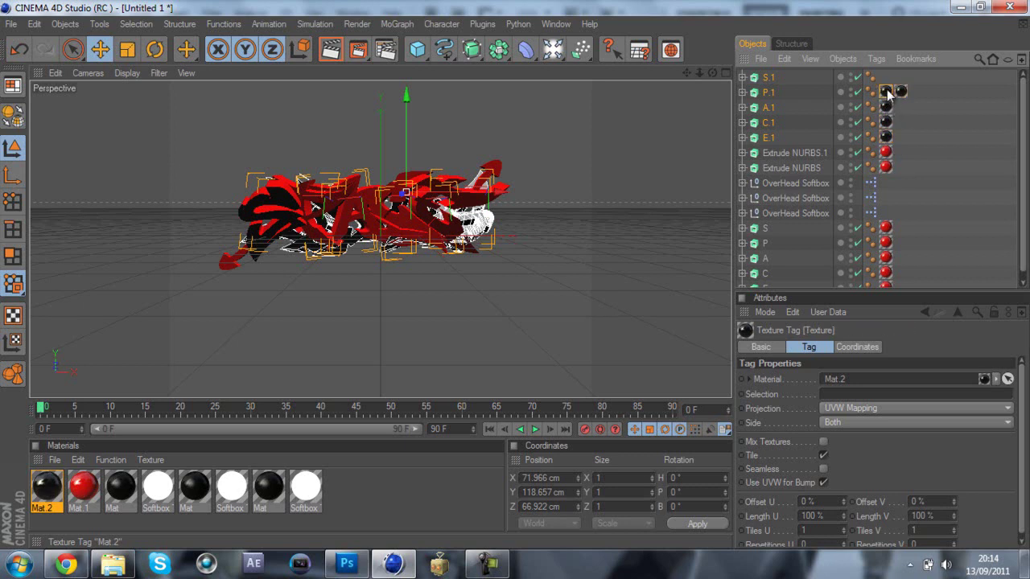
left_click_drag(886, 92, 885, 77, "ctrl")
key("Delete")
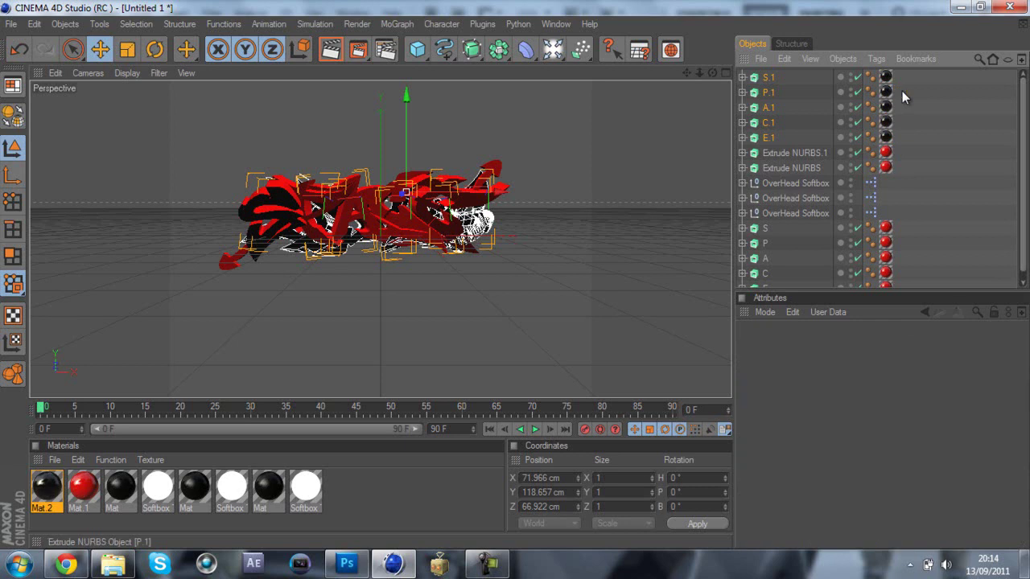
Render the view and shift the five copied letters to about X 49, Y 138, Z 67 cm.
left_click(330, 50)
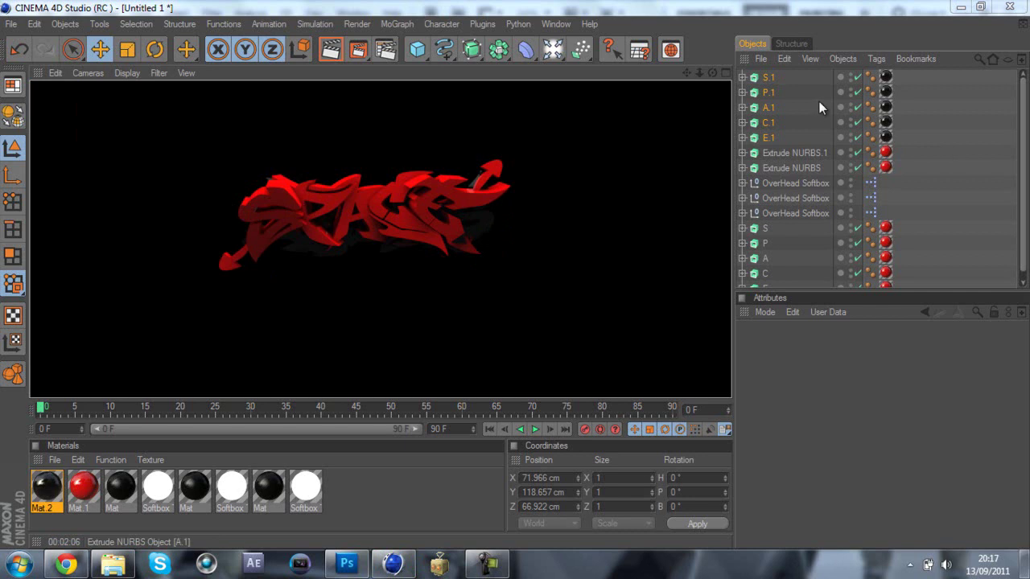
left_click_drag(774, 95, 766, 79)
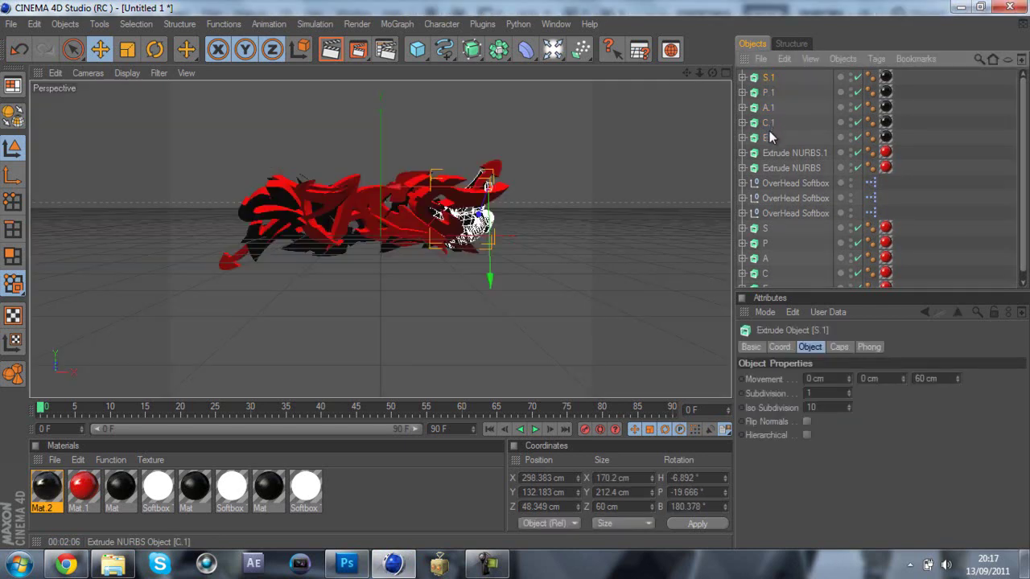
left_click_drag(405, 145, 515, 275)
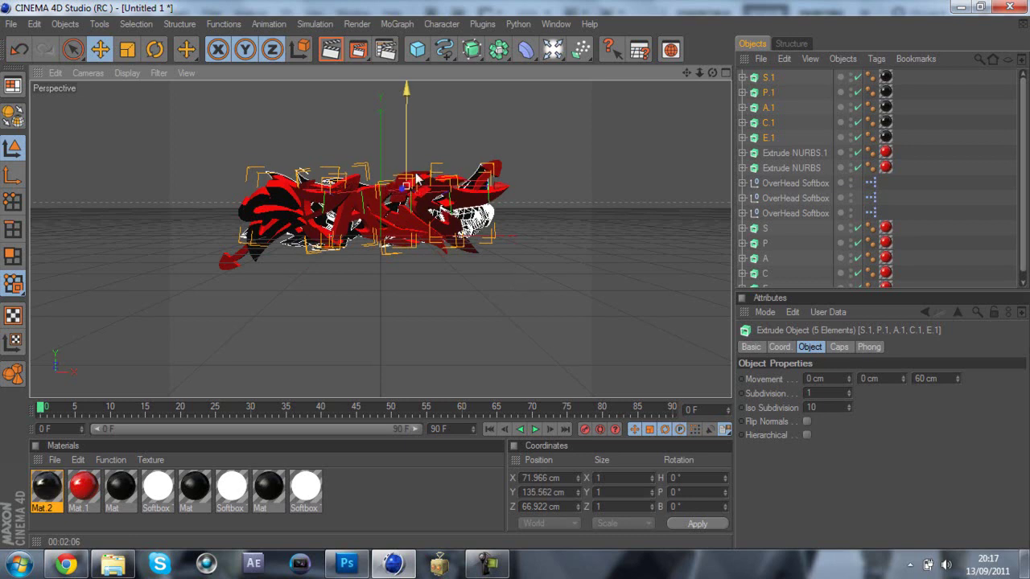
left_click_drag(430, 184, 515, 274)
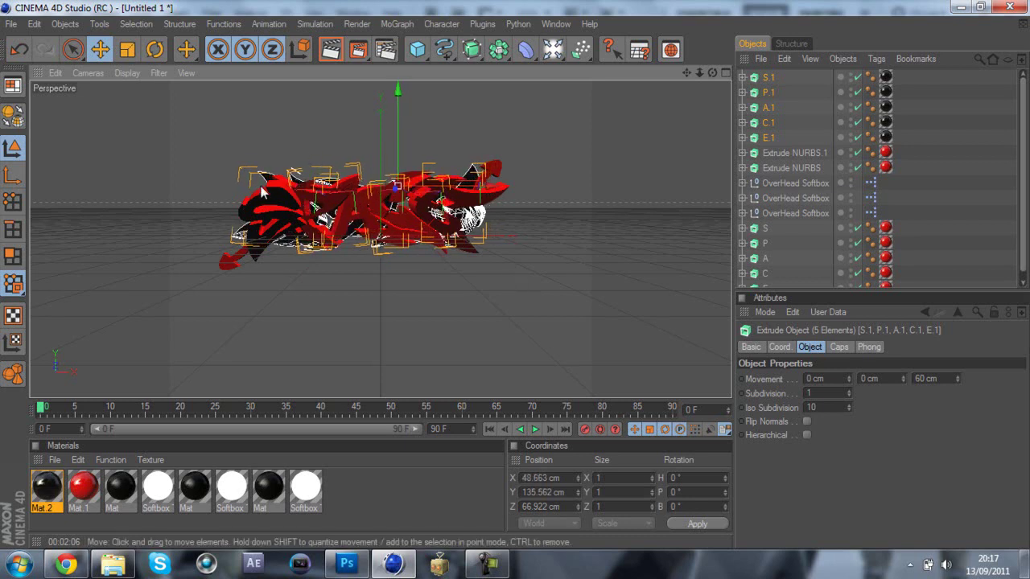
left_click_drag(398, 143, 514, 275)
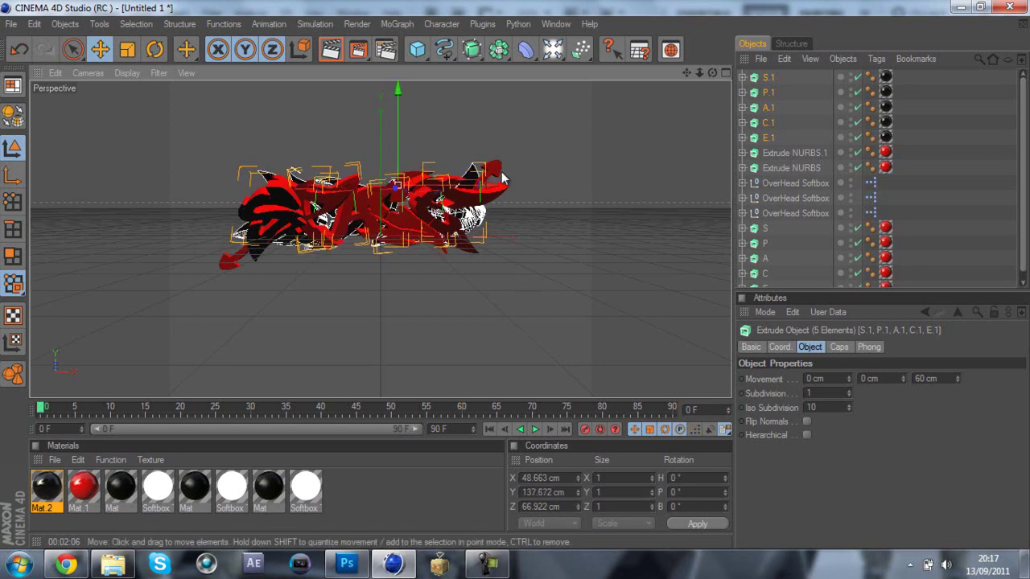
left_click(933, 475)
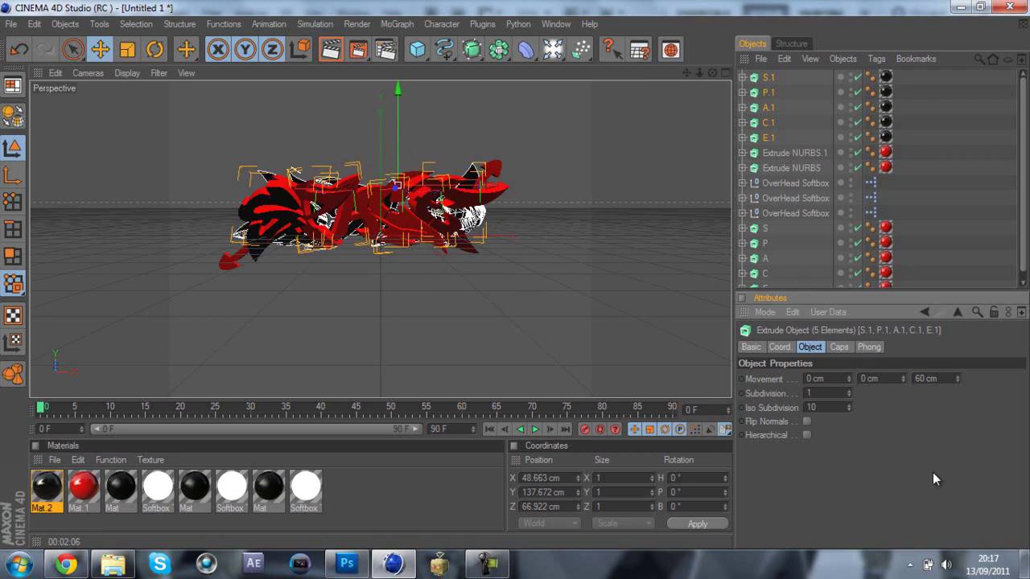